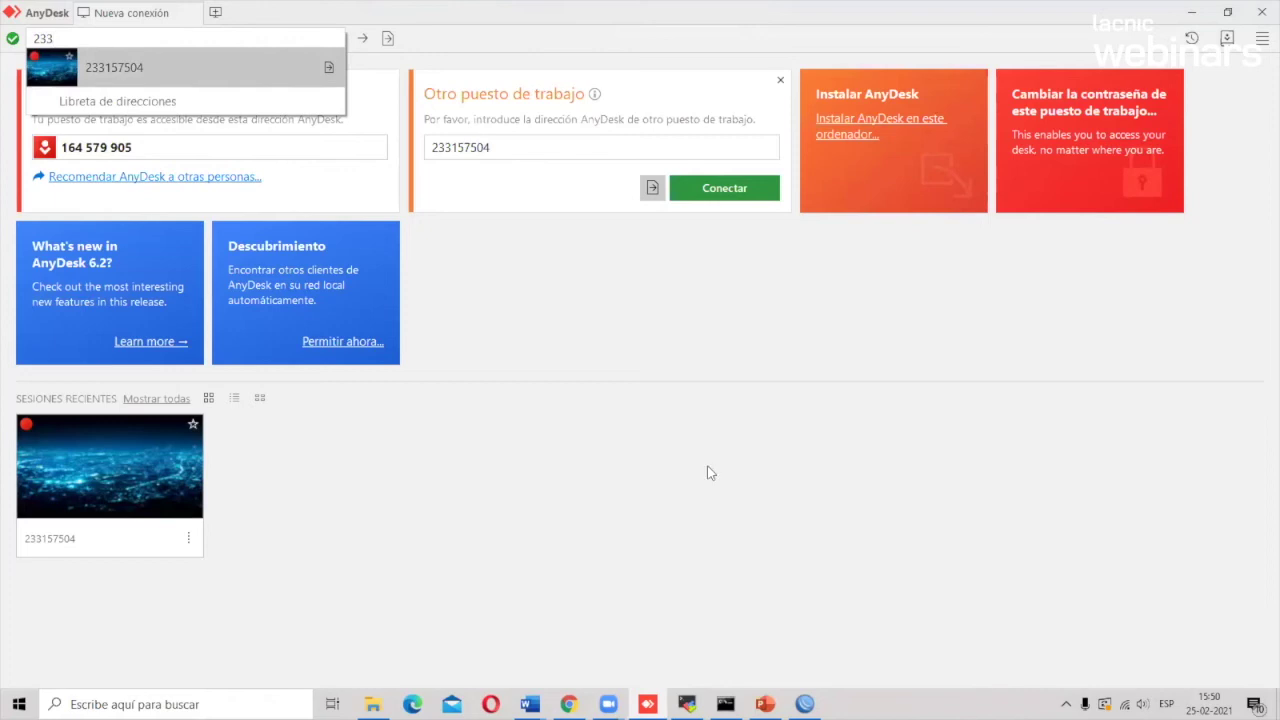
Retry the connection to the recent remote workstation starting with 233 until its desktop session opens
left_click(684, 442)
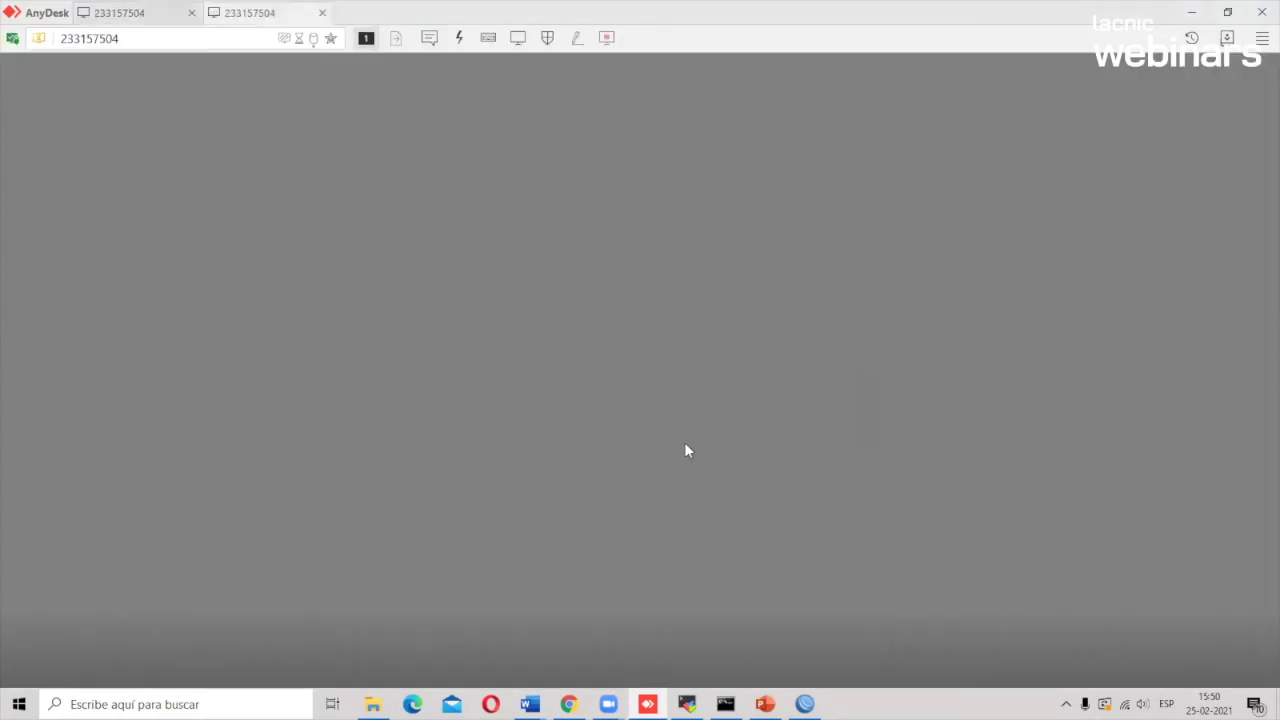
left_click(686, 447)
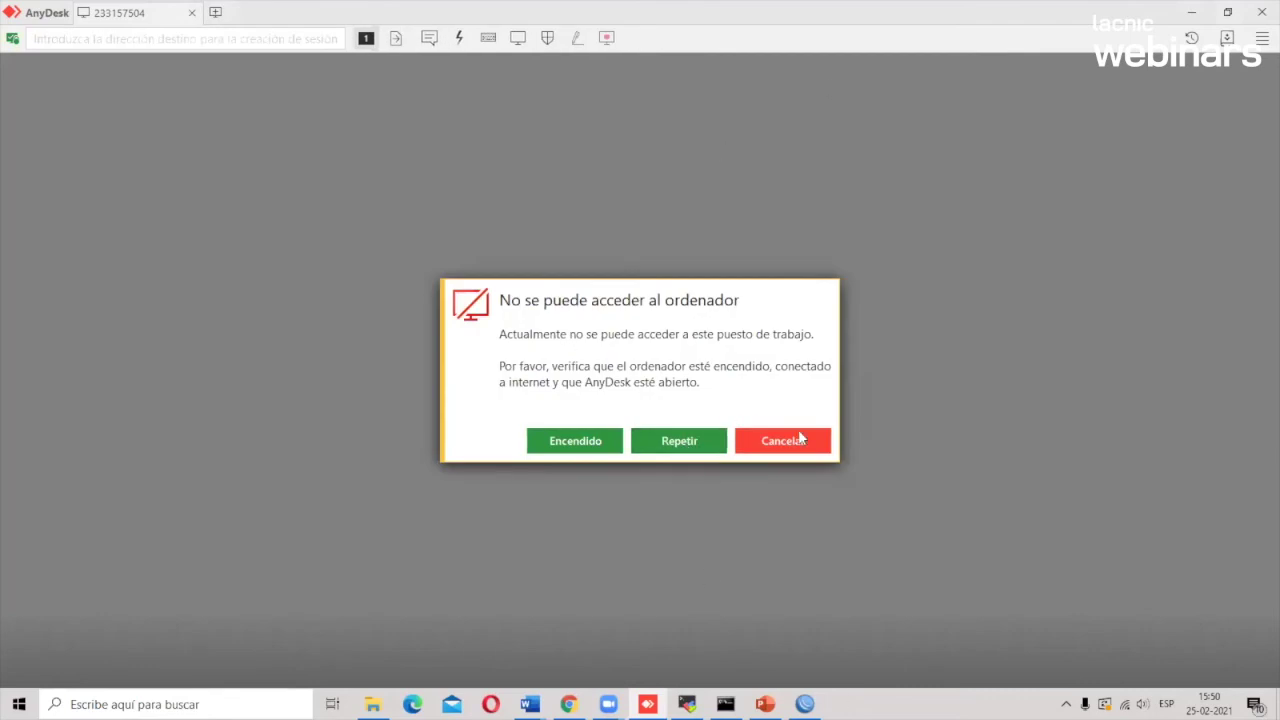
left_click(681, 445)
left_click(673, 445)
left_click(674, 445)
left_click(153, 40)
type("233")
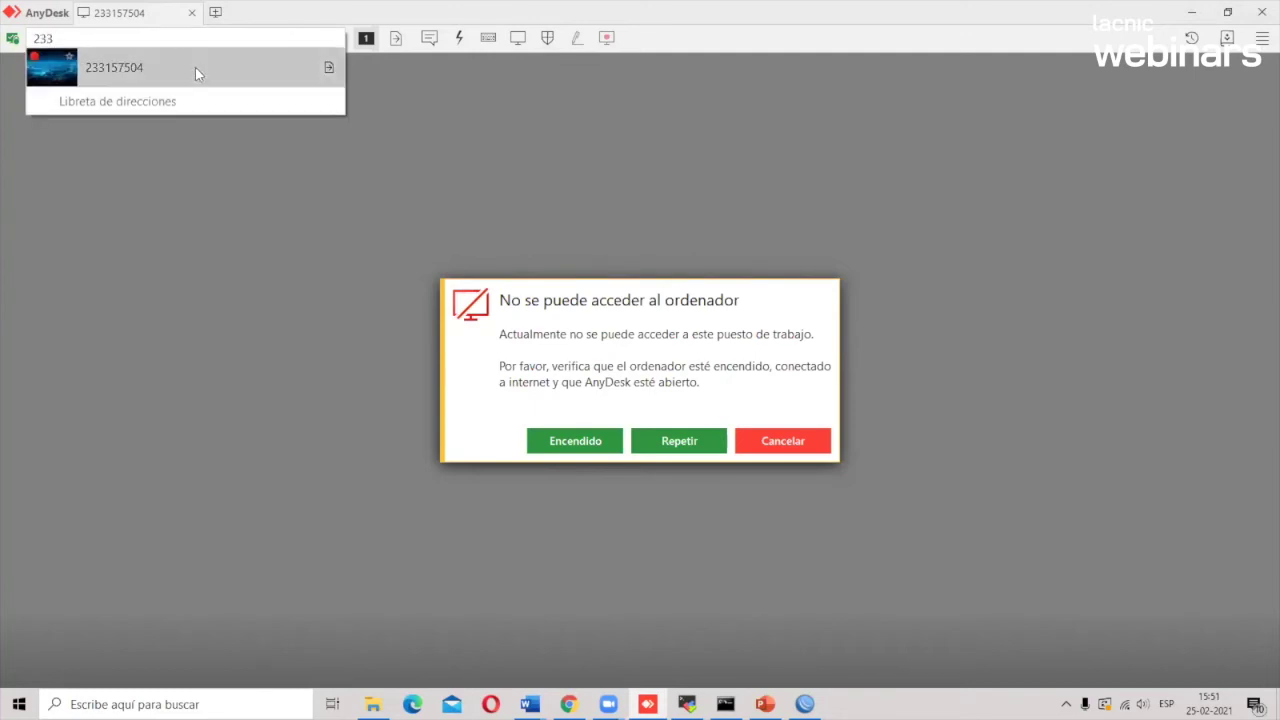
left_click(805, 704)
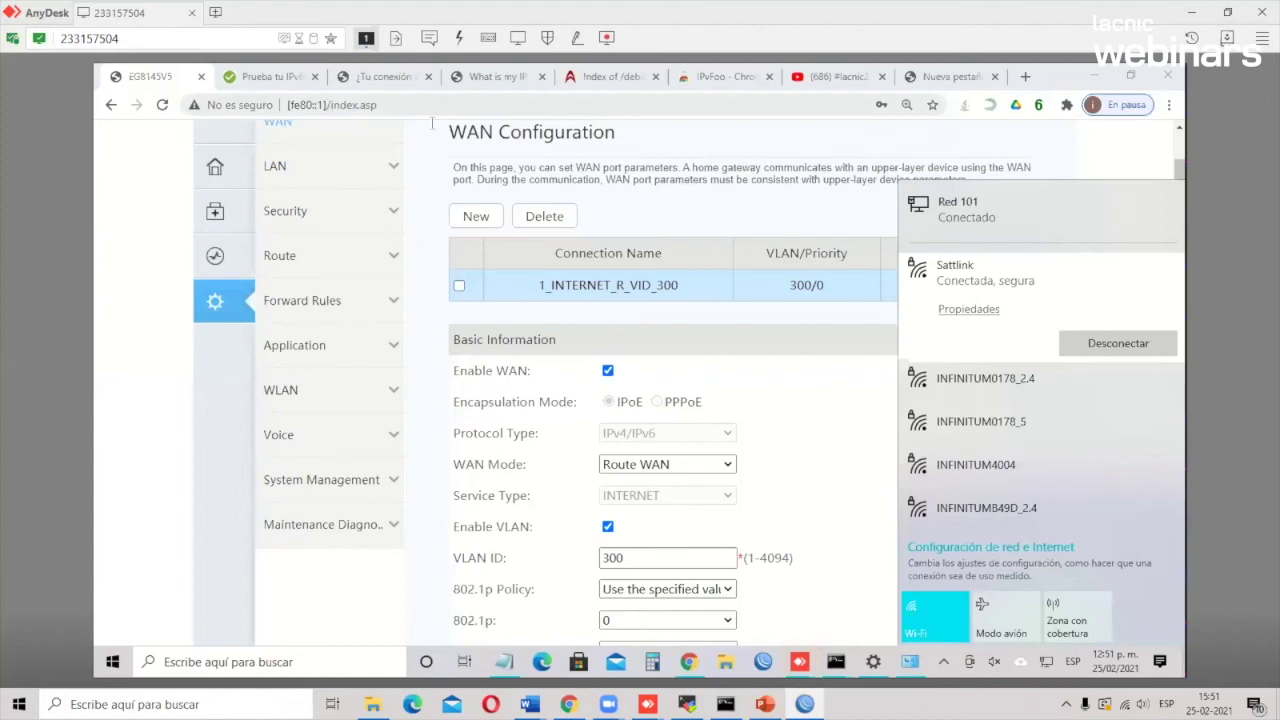
Load the router's login page in the remote browser at the root address [fe80::1]
left_click_drag(328, 105, 385, 107)
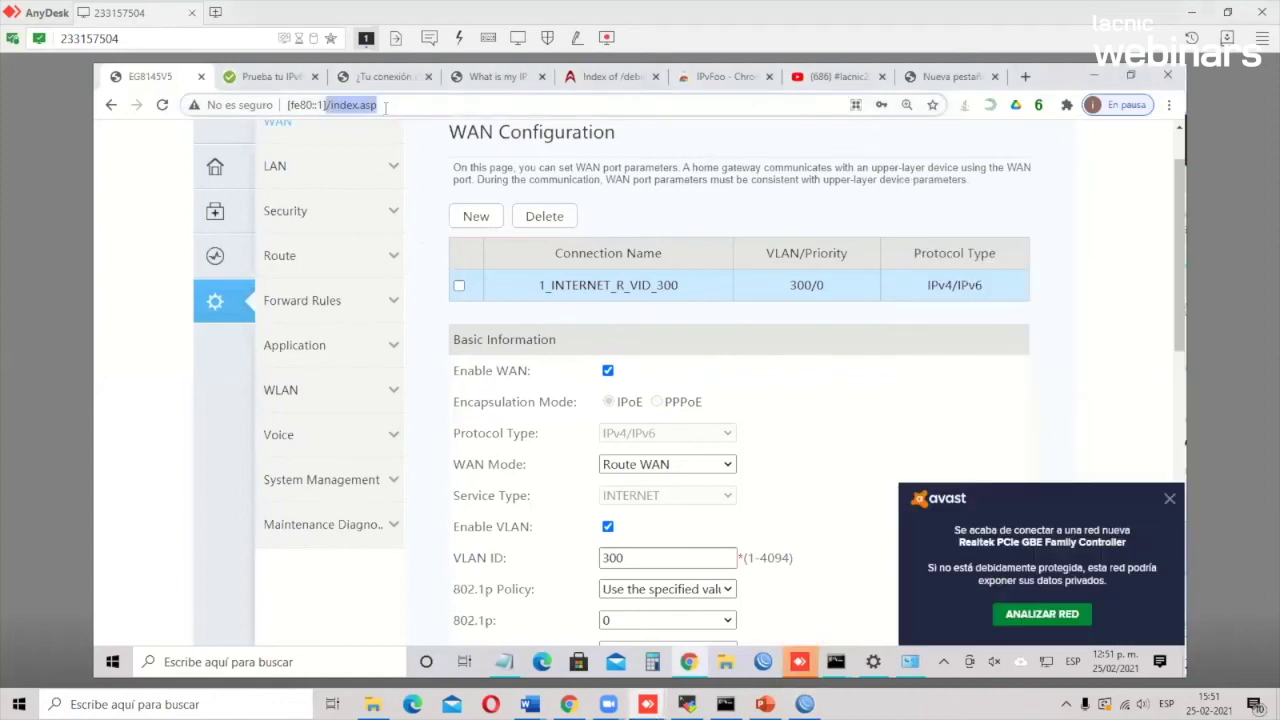
key("BackSpace")
key("Return")
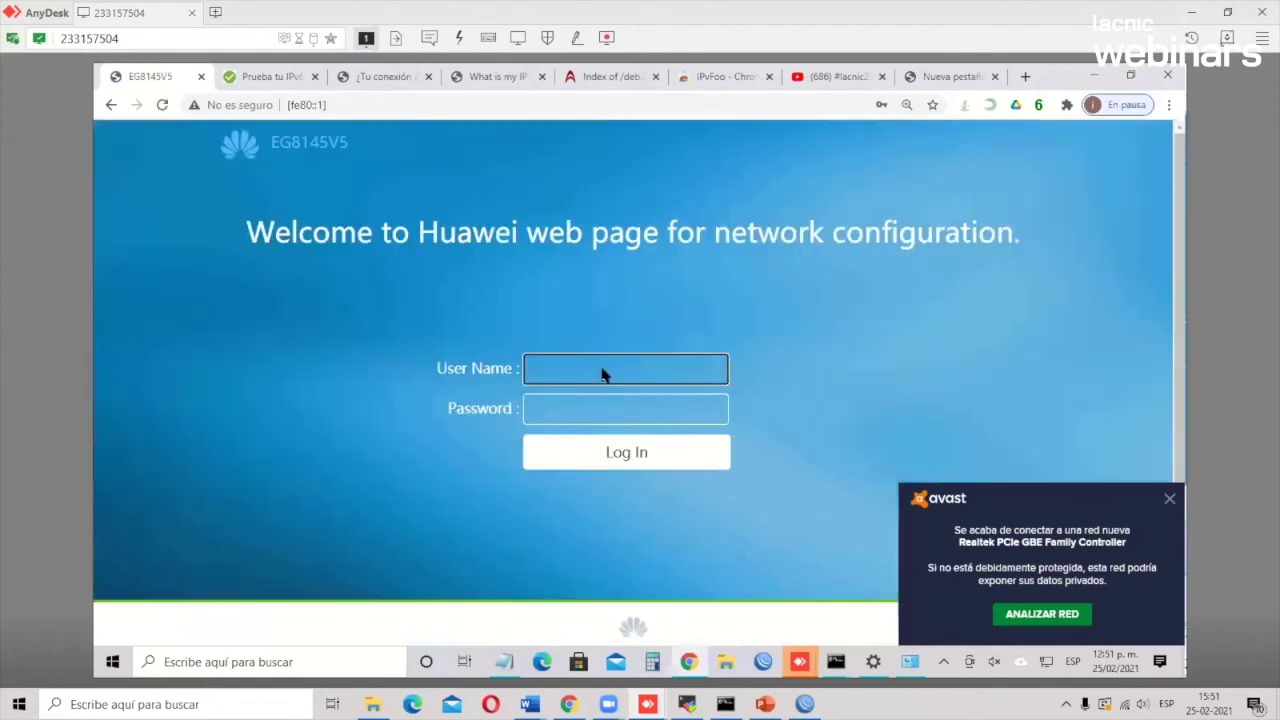
Log in to the router with the administrator user name and its saved password
left_click(600, 369)
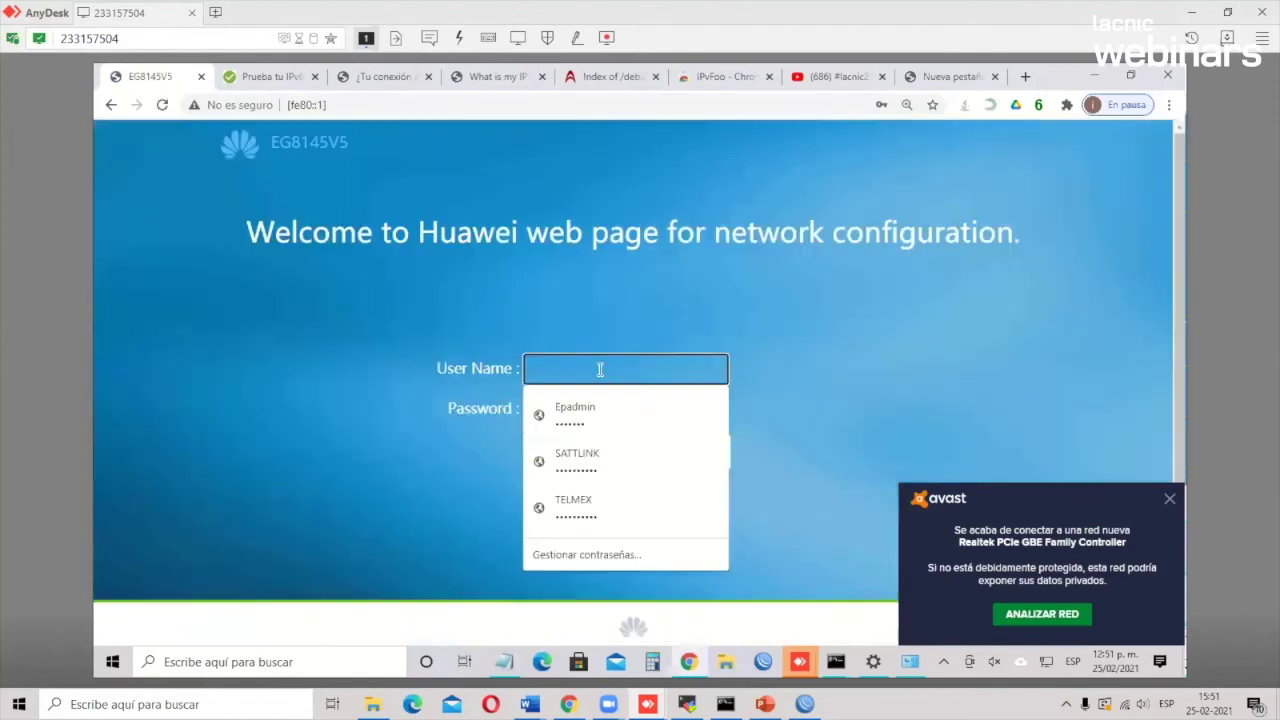
type("Epadmin")
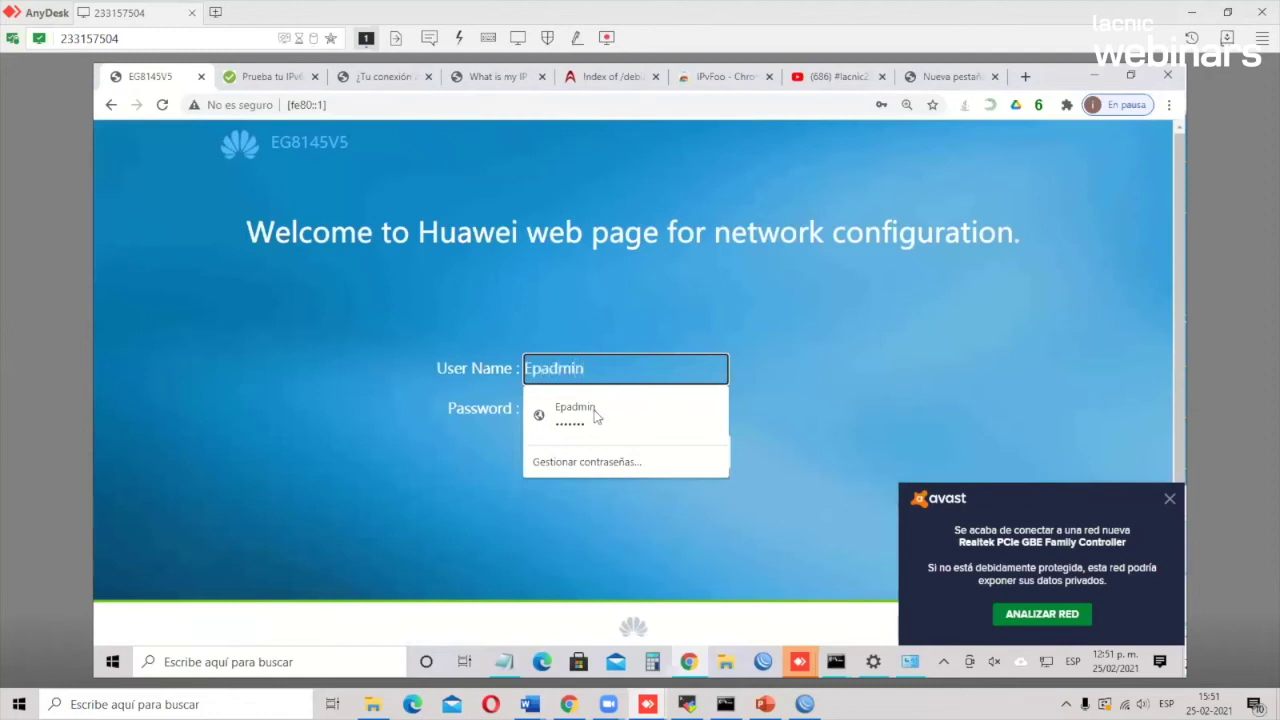
left_click(595, 411)
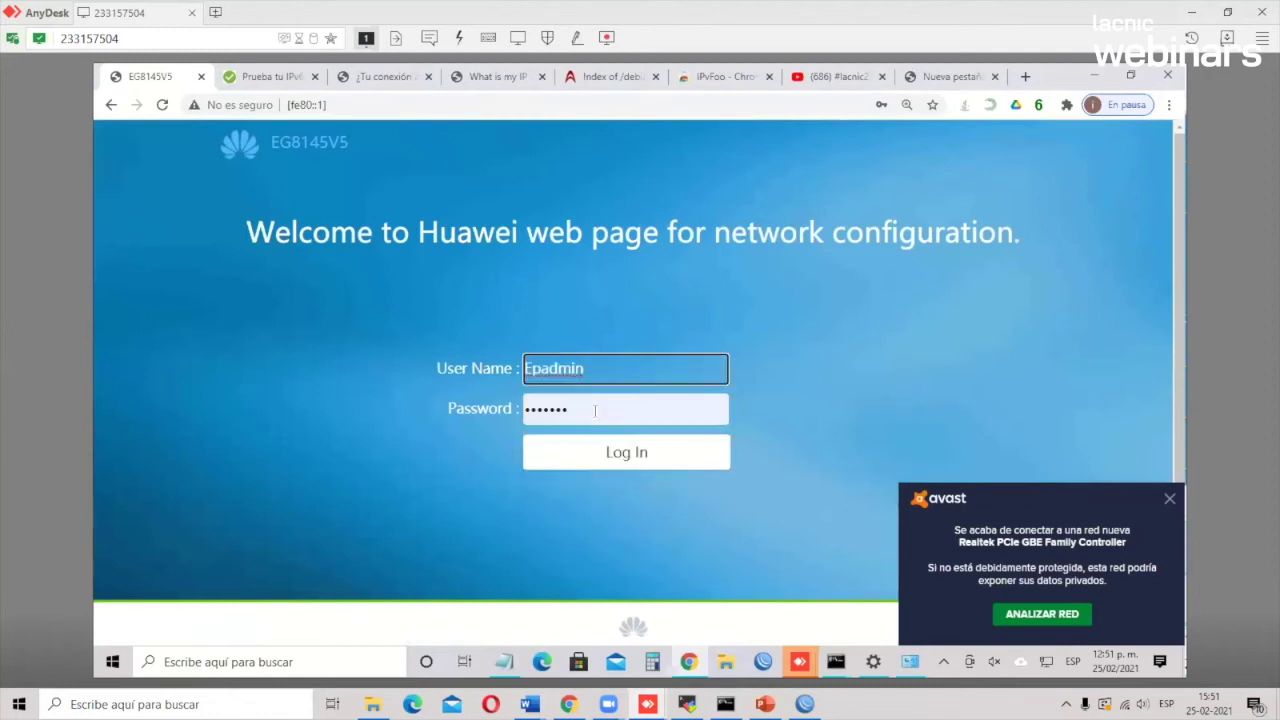
left_click(640, 453)
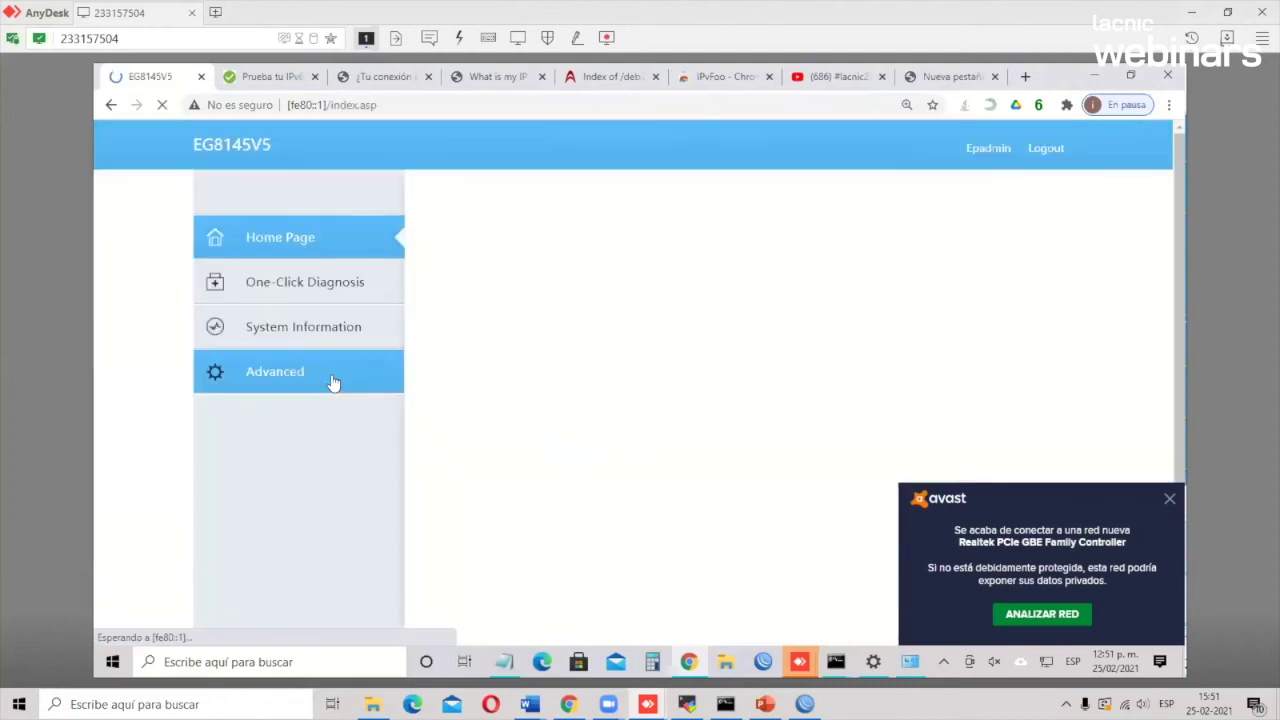
Dismiss the Avast notification and examine the basic, IPv4 and IPv6 settings of the 1_INTERNET_R_VID_300 connection in the advanced WAN configuration
left_click(1168, 499)
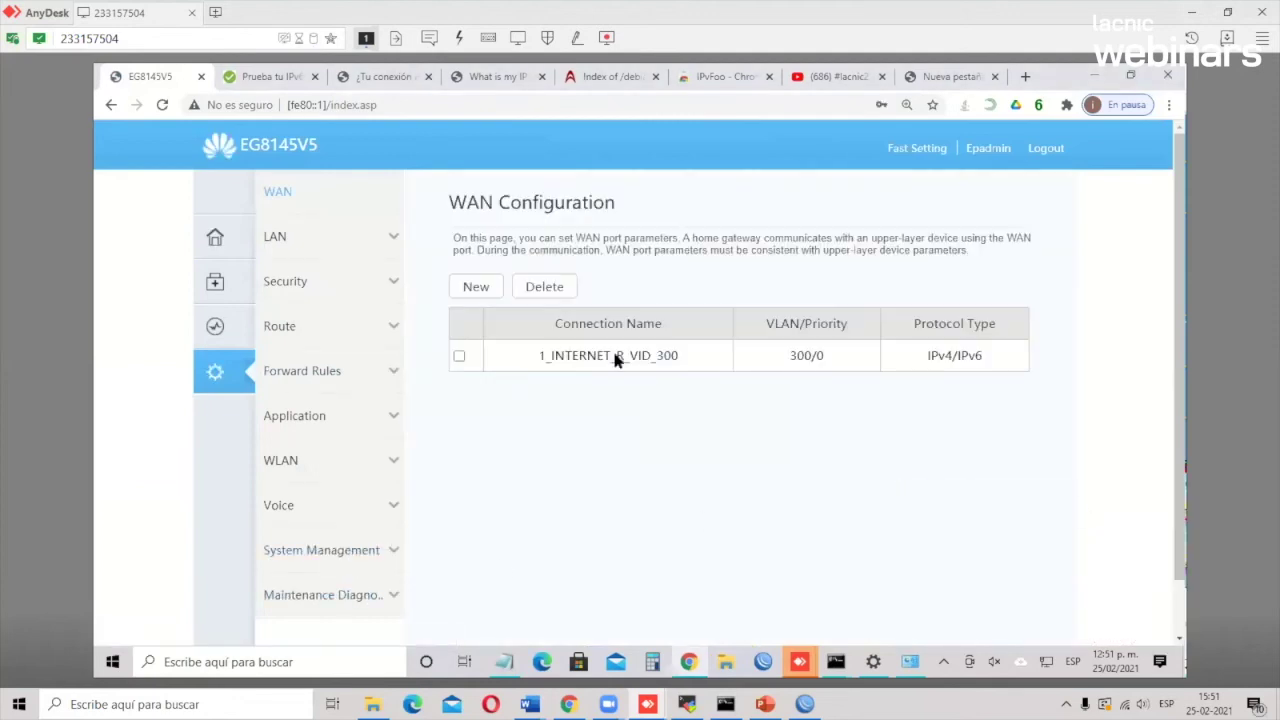
left_click(659, 355)
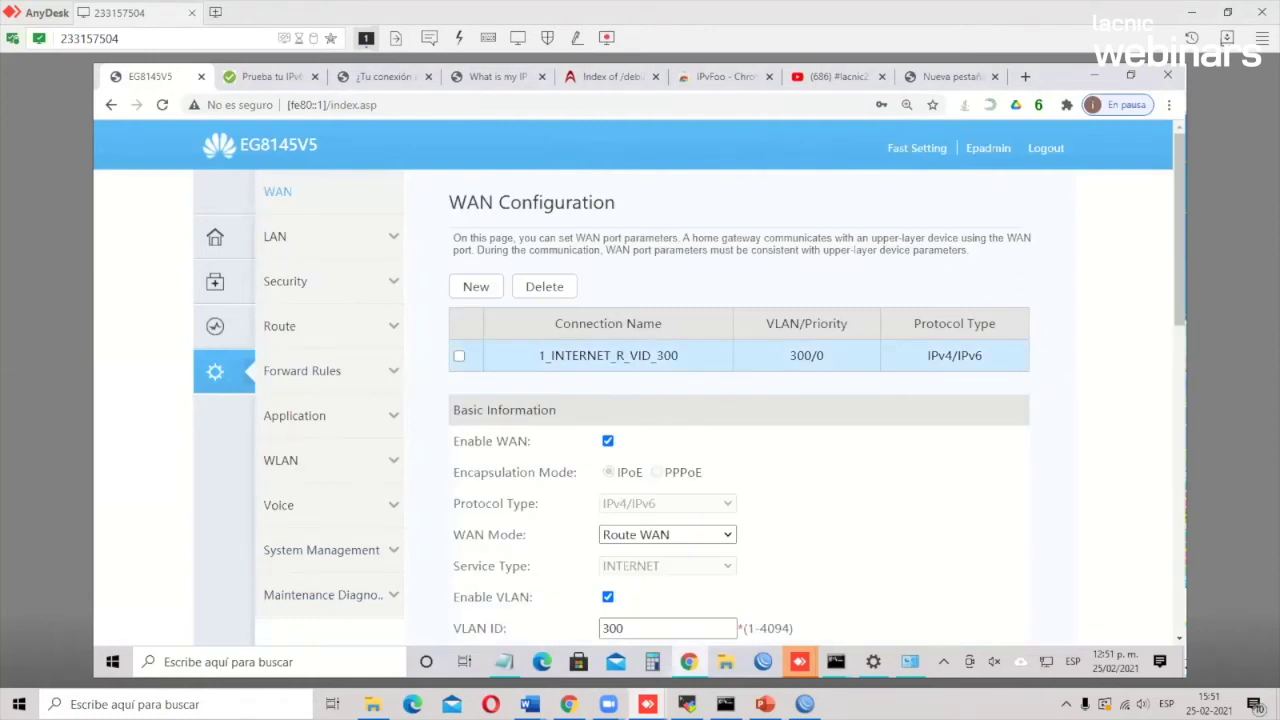
mouse_move(688, 662)
scroll(688, 445, "down", 1)
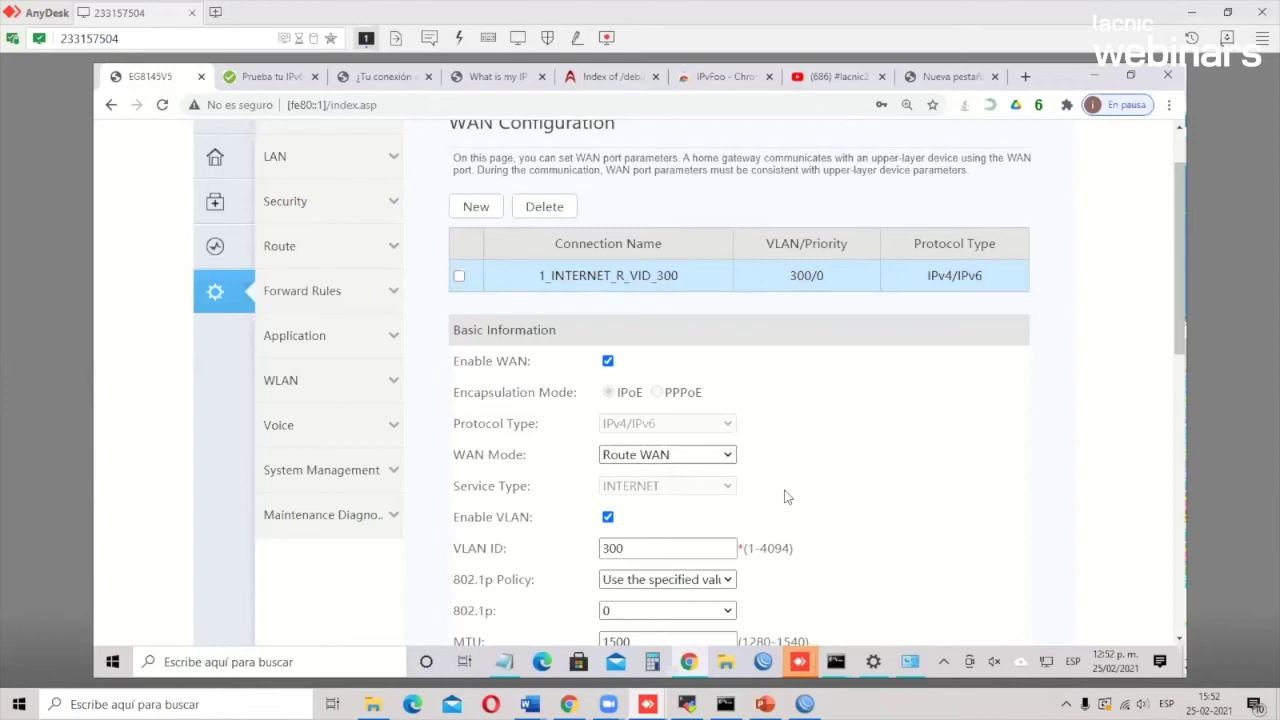
scroll(781, 492, "down", 3)
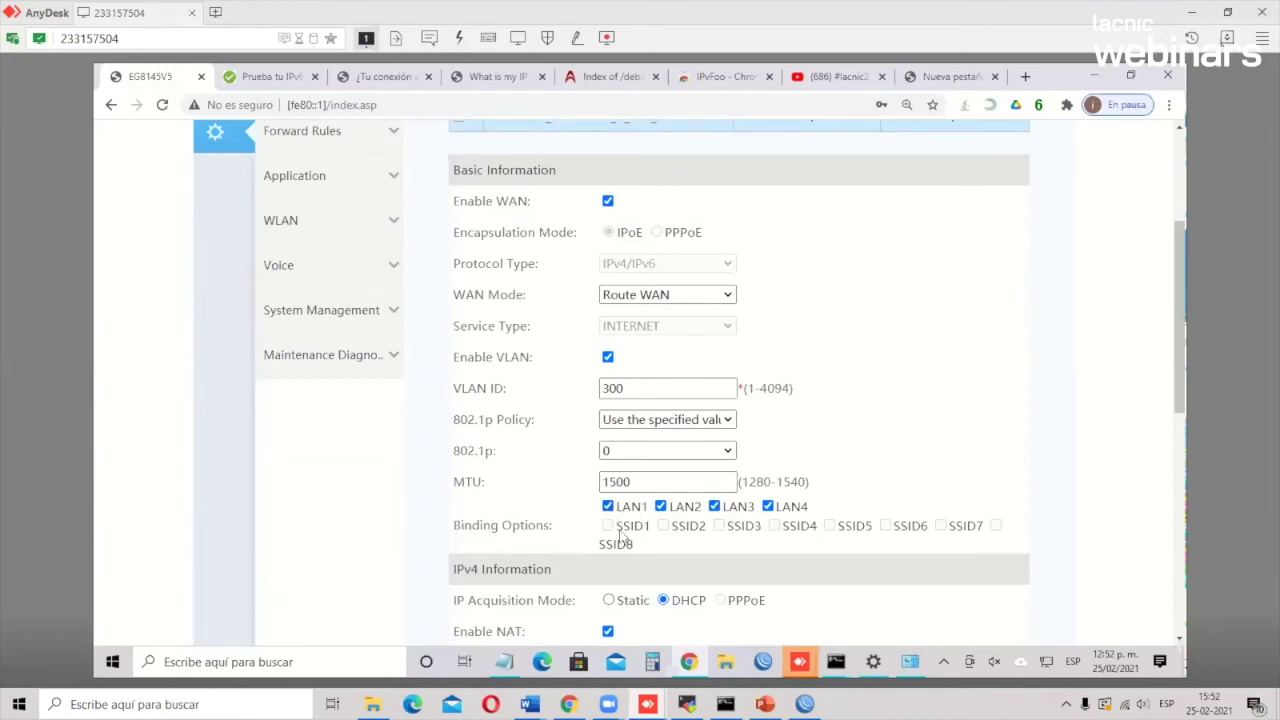
scroll(621, 535, "down", 7)
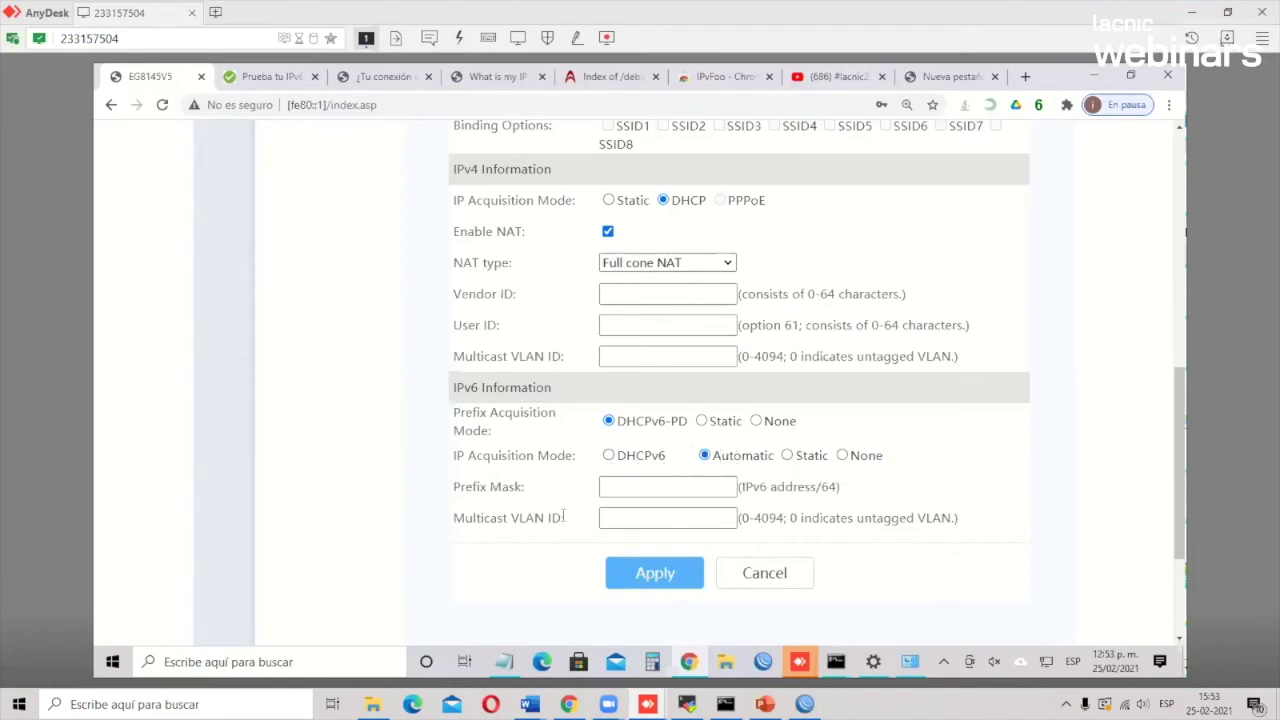
scroll(563, 516, "up", 5)
scroll(563, 516, "up", 1)
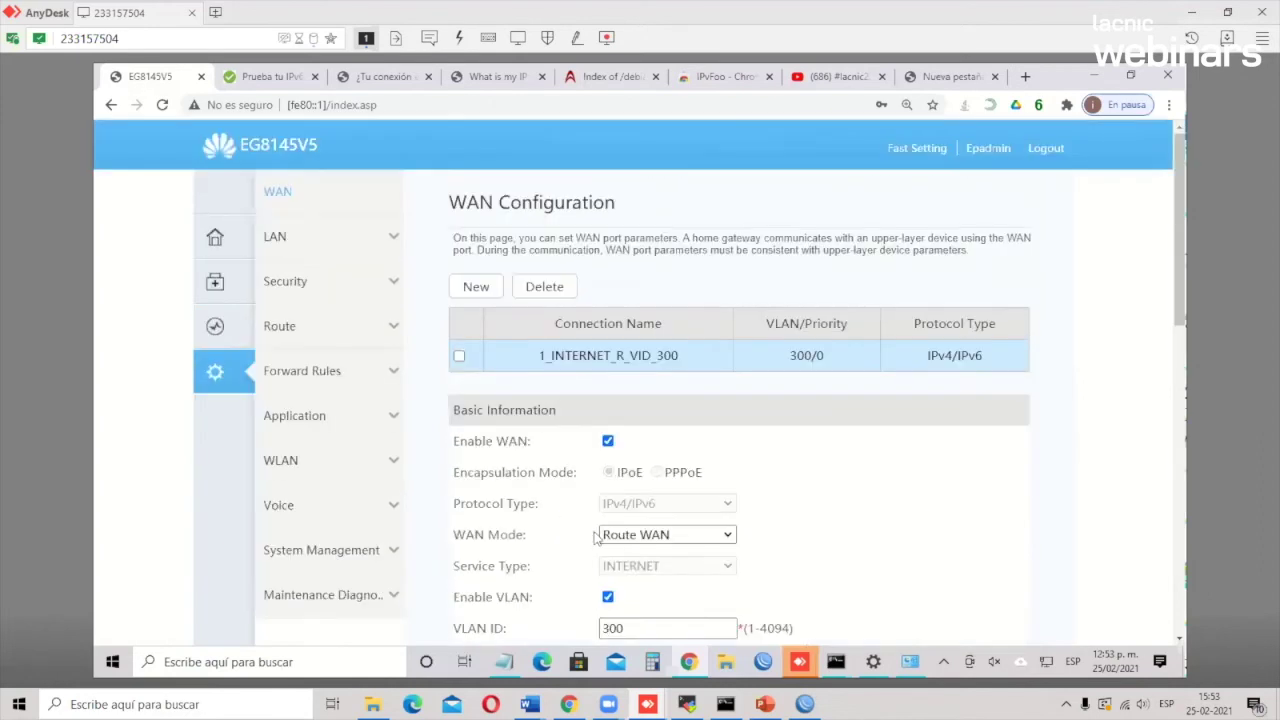
Open the WAN status under system information and examine the IPv6 connection's delegated prefix and IP address
left_click(227, 336)
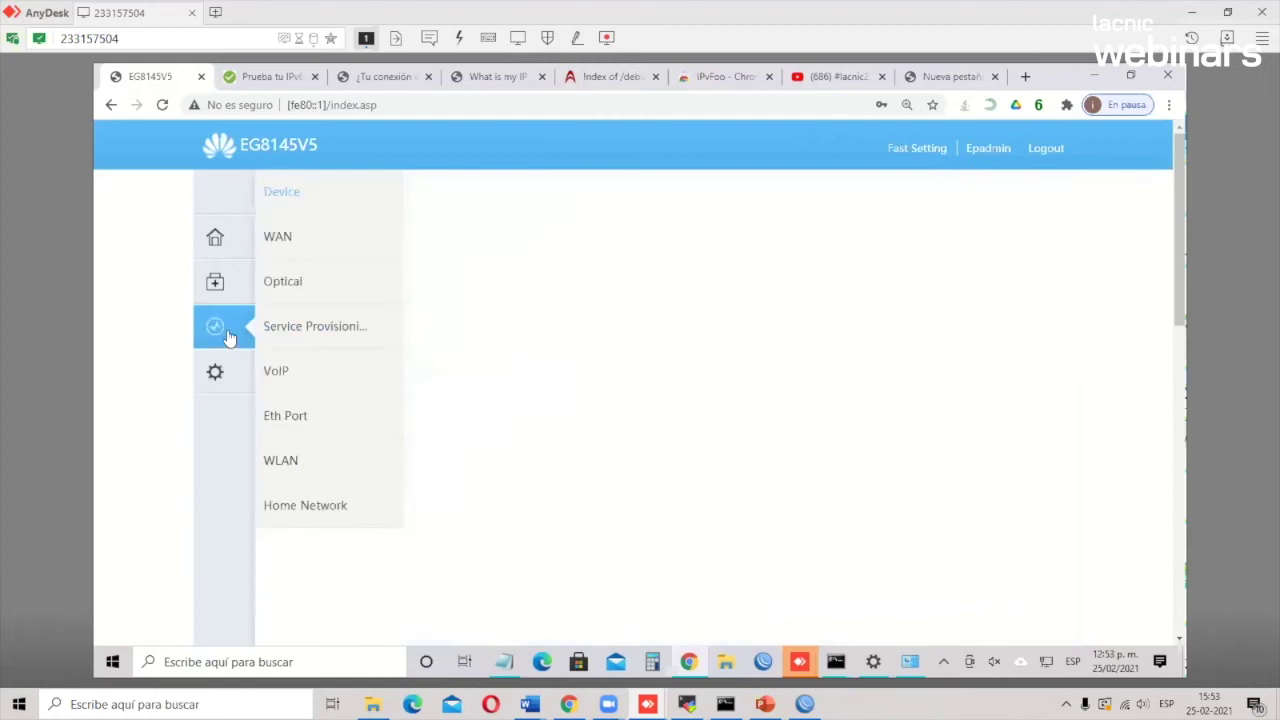
left_click(294, 246)
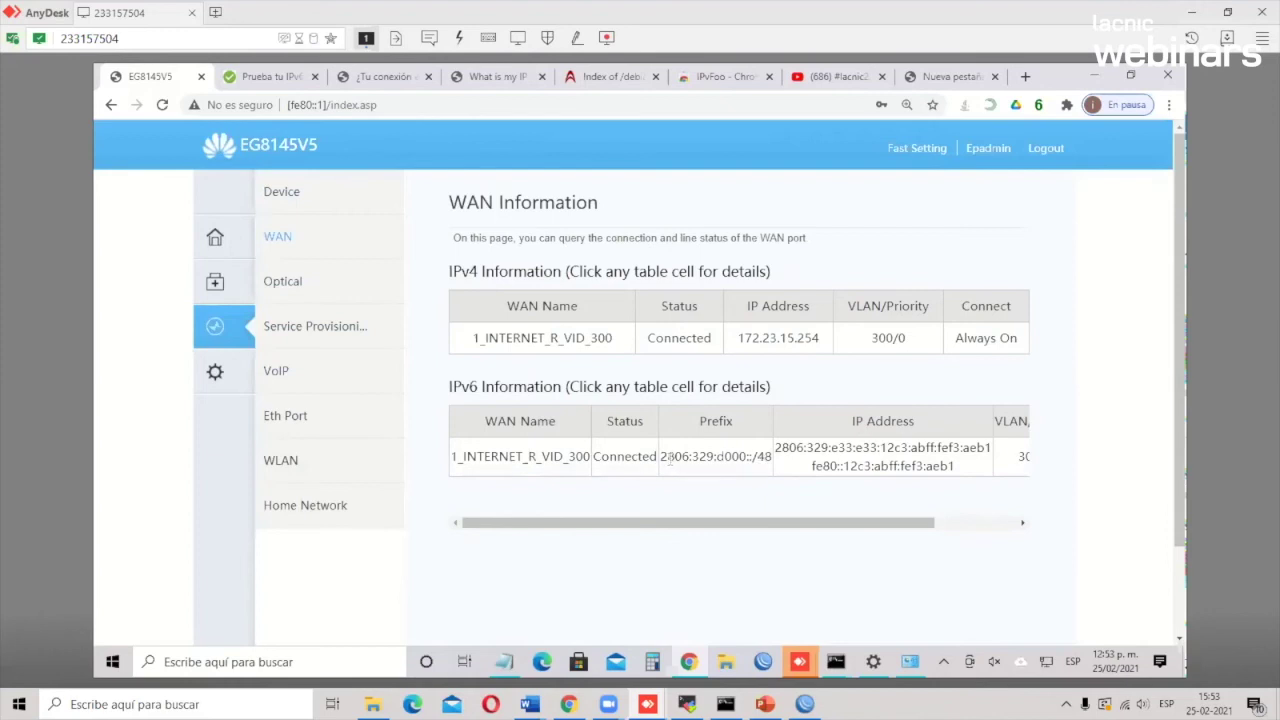
left_click_drag(661, 456, 775, 460)
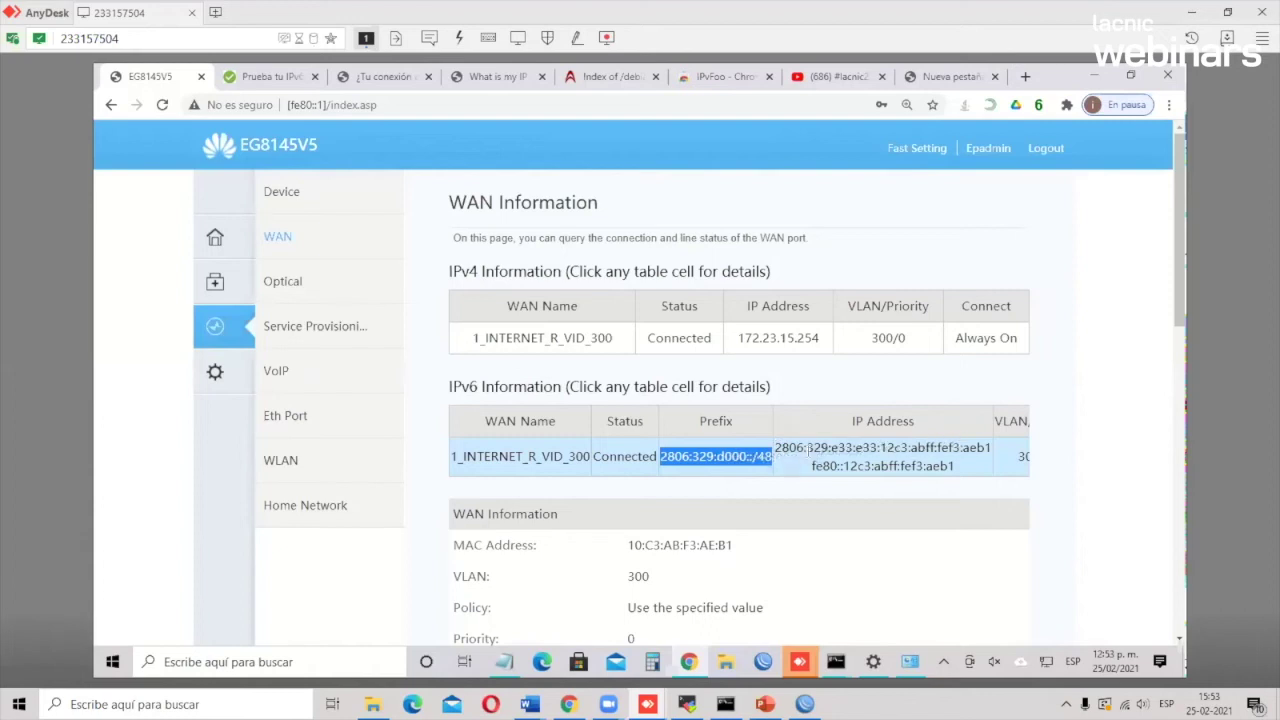
mouse_move(777, 447)
left_mouse_down()
mouse_move(877, 447)
mouse_move(774, 447)
left_mouse_up()
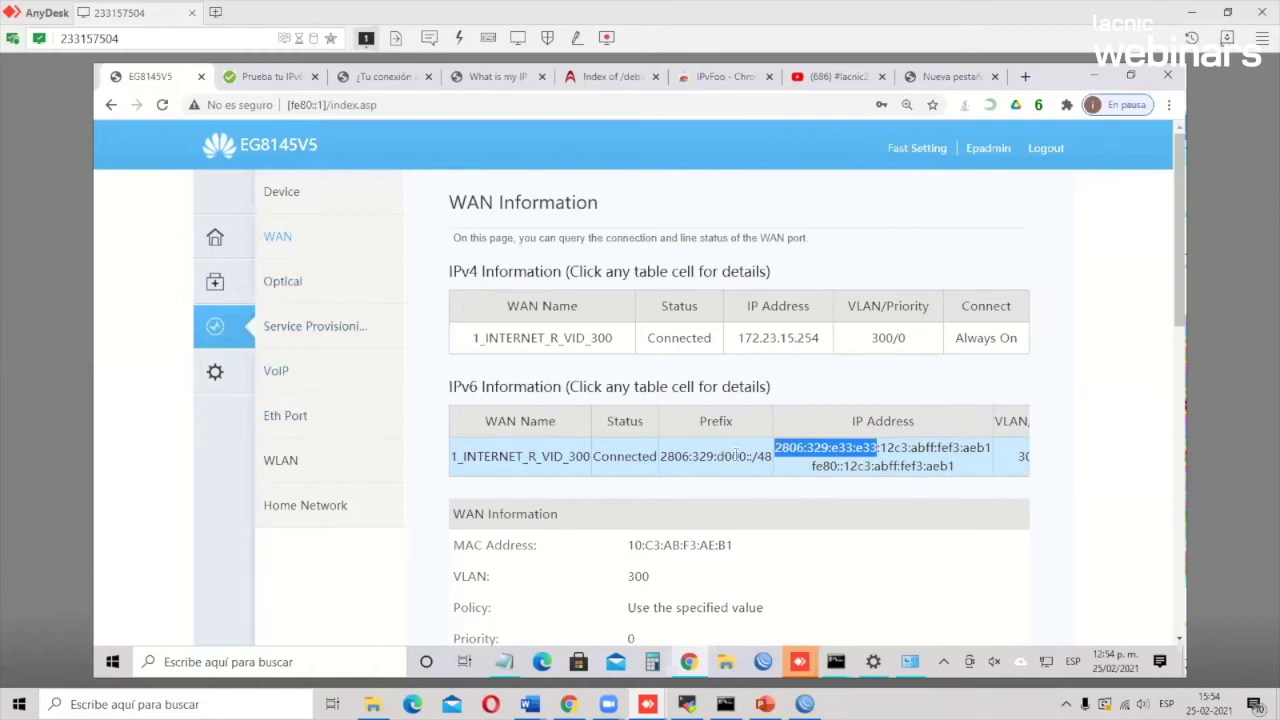
left_click_drag(772, 457, 659, 466)
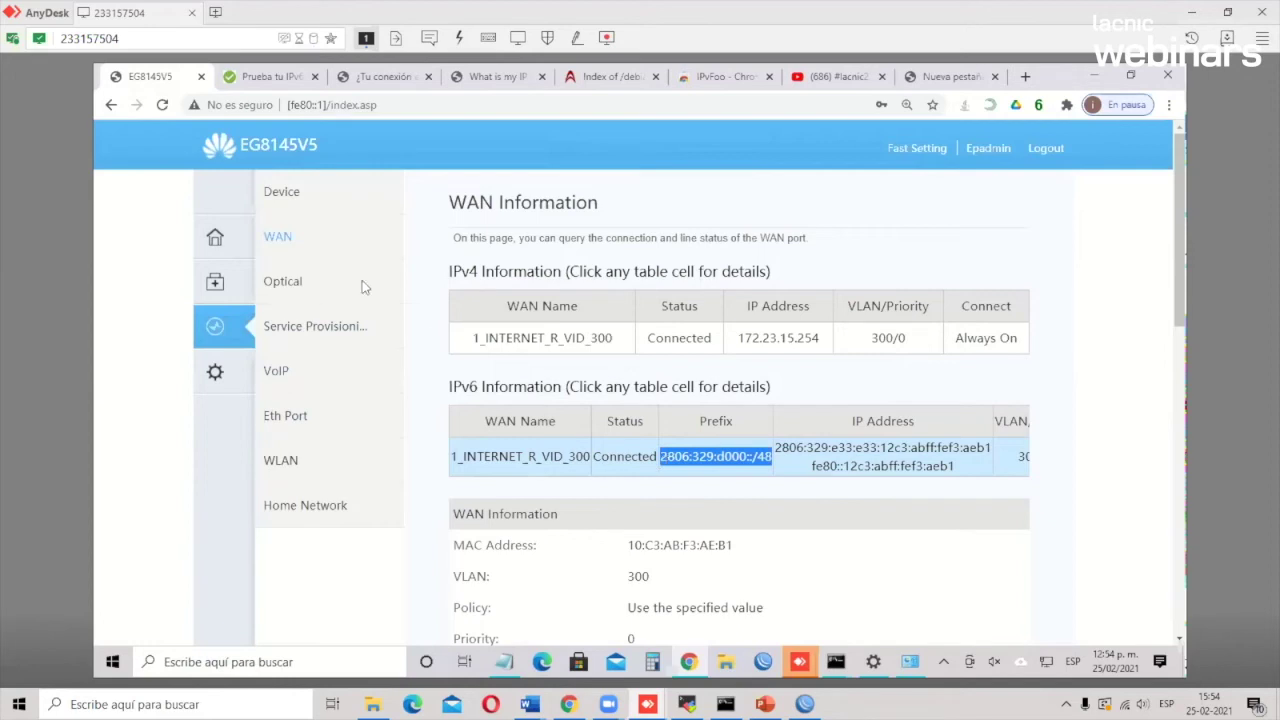
Open the LAN DHCPv6 Server configuration and examine its IPv6 address, child prefix mask, DNS source and resource allocation settings
left_click(215, 372)
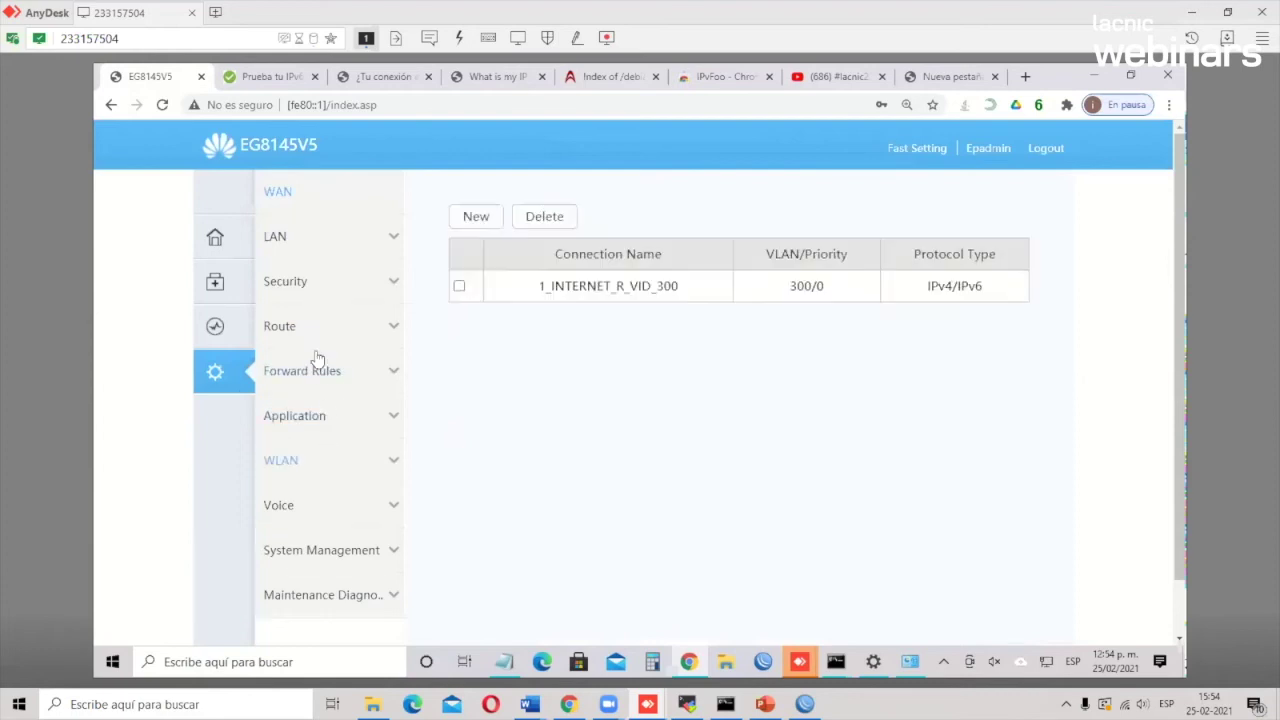
left_click(303, 248)
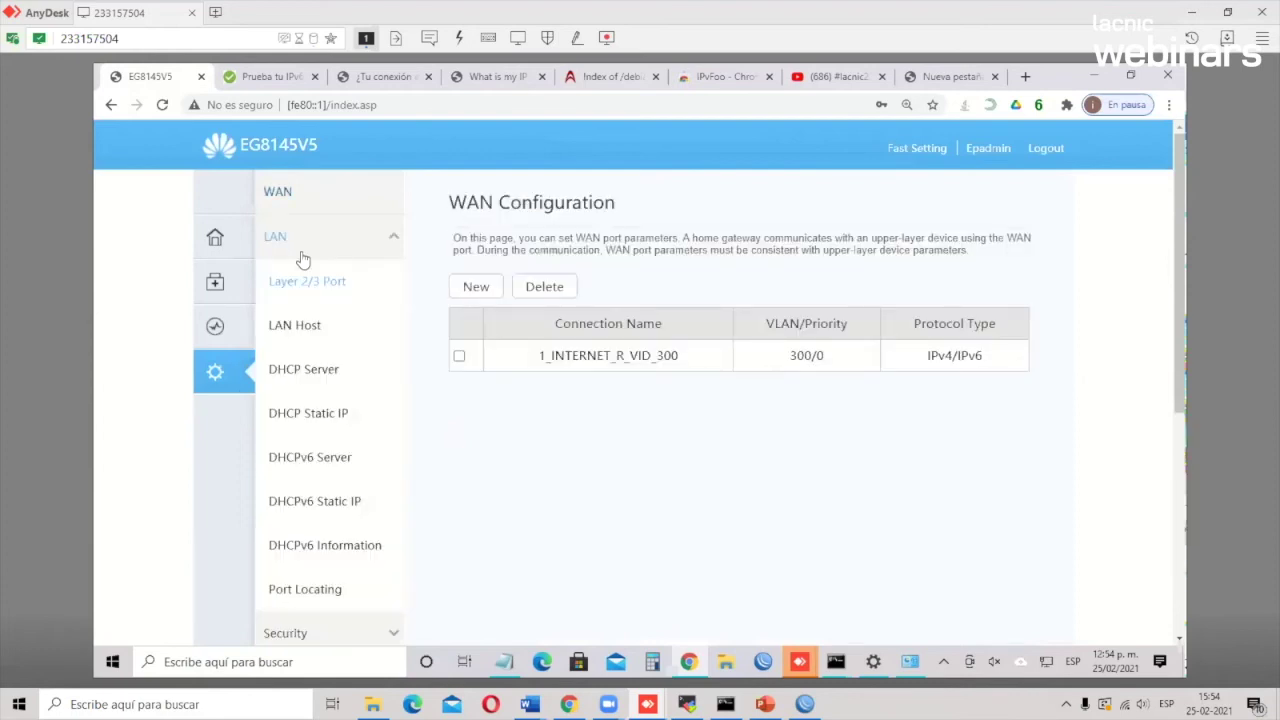
left_click(330, 465)
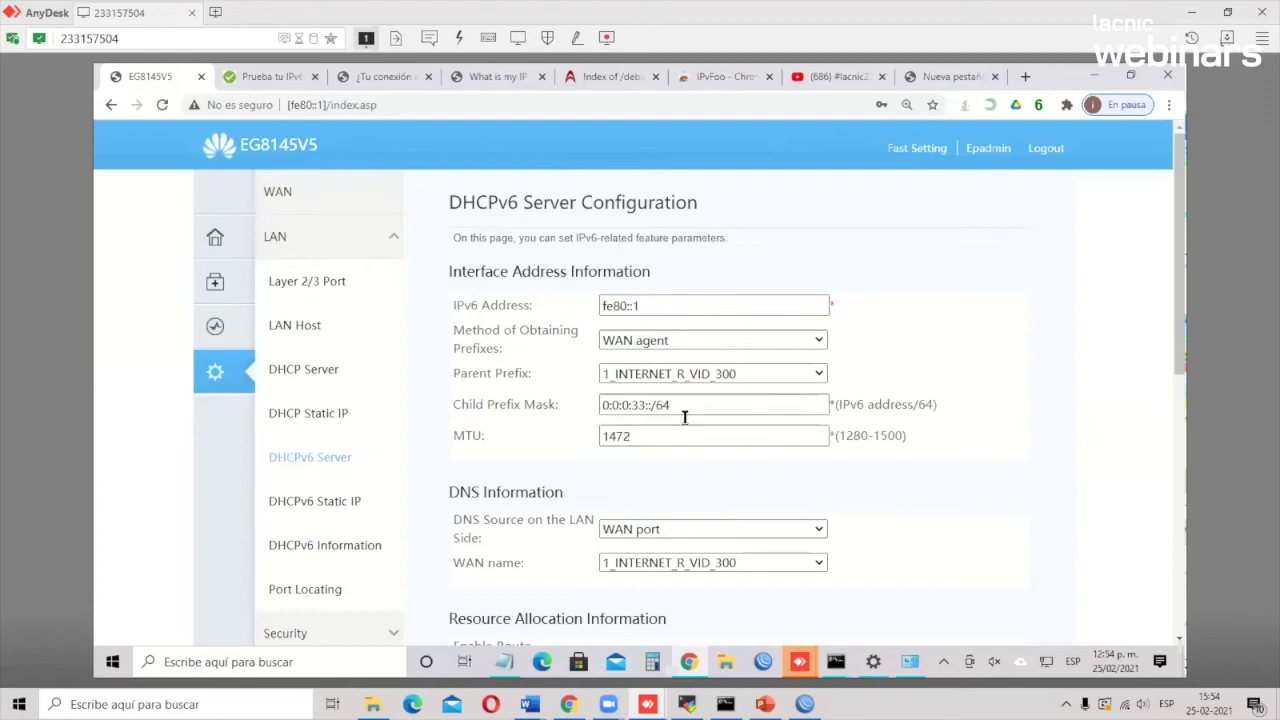
double_click(635, 405)
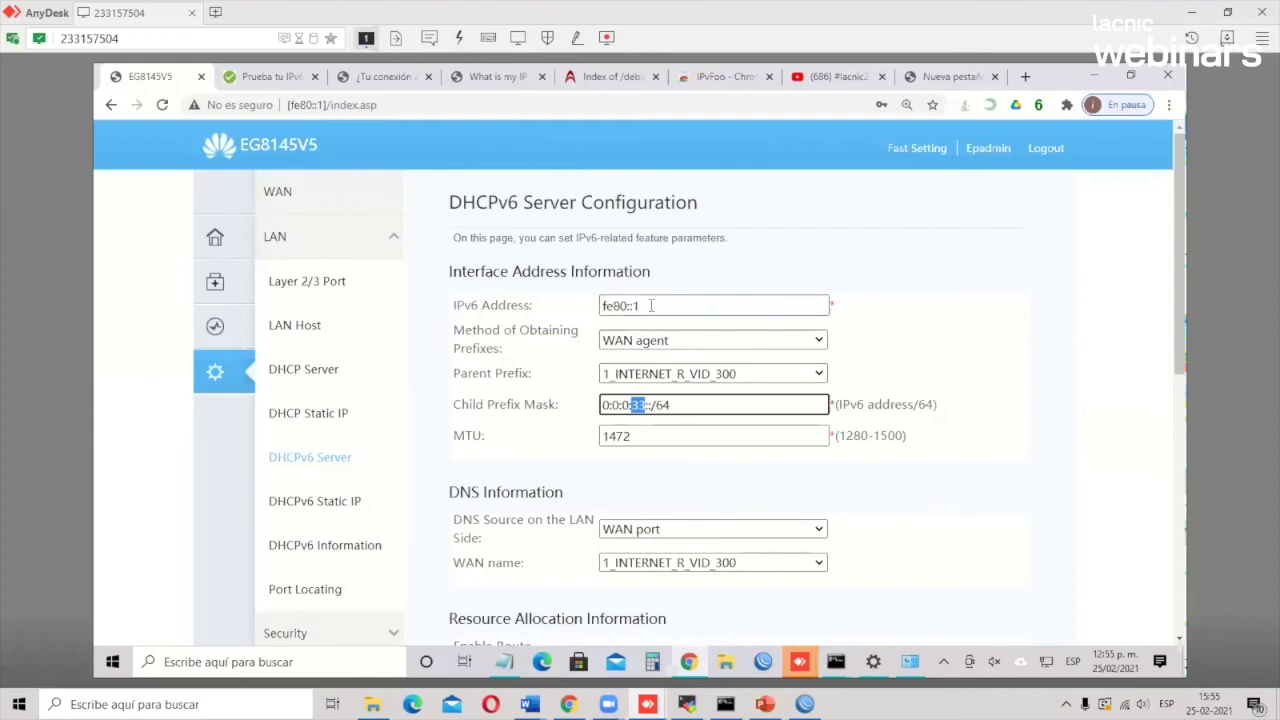
left_click_drag(651, 305, 598, 306)
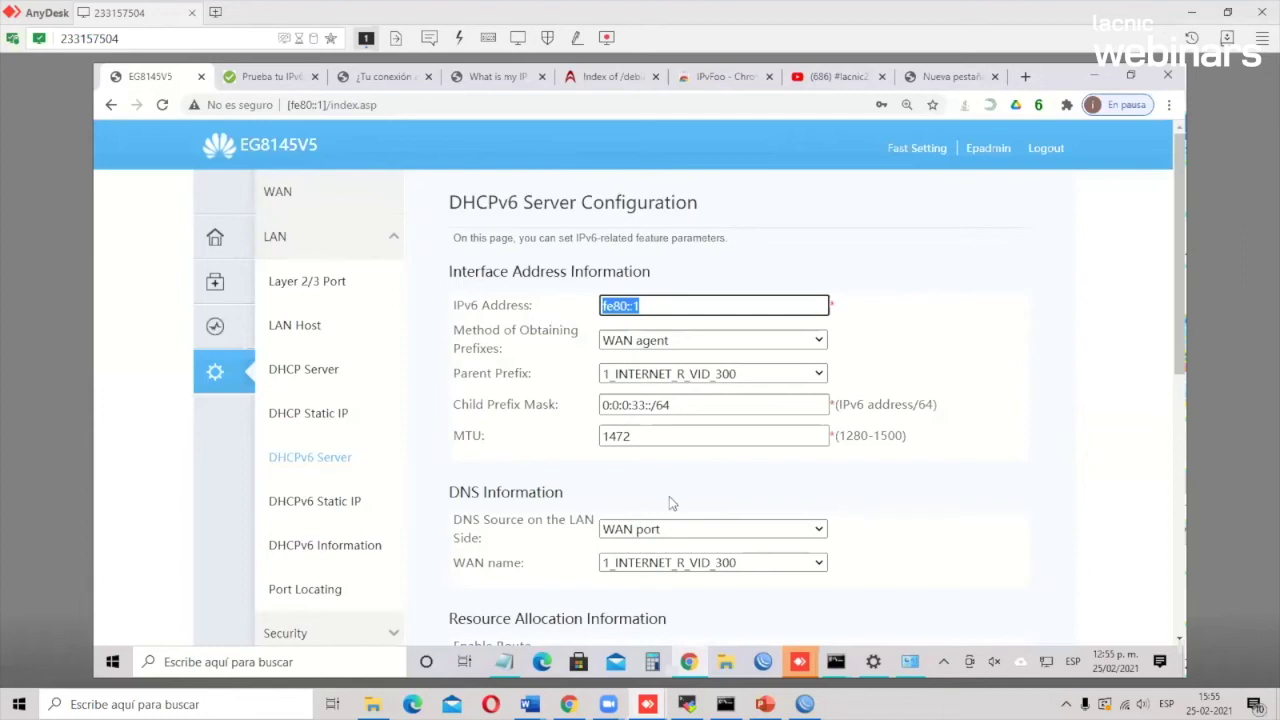
scroll(660, 520, "down", 2)
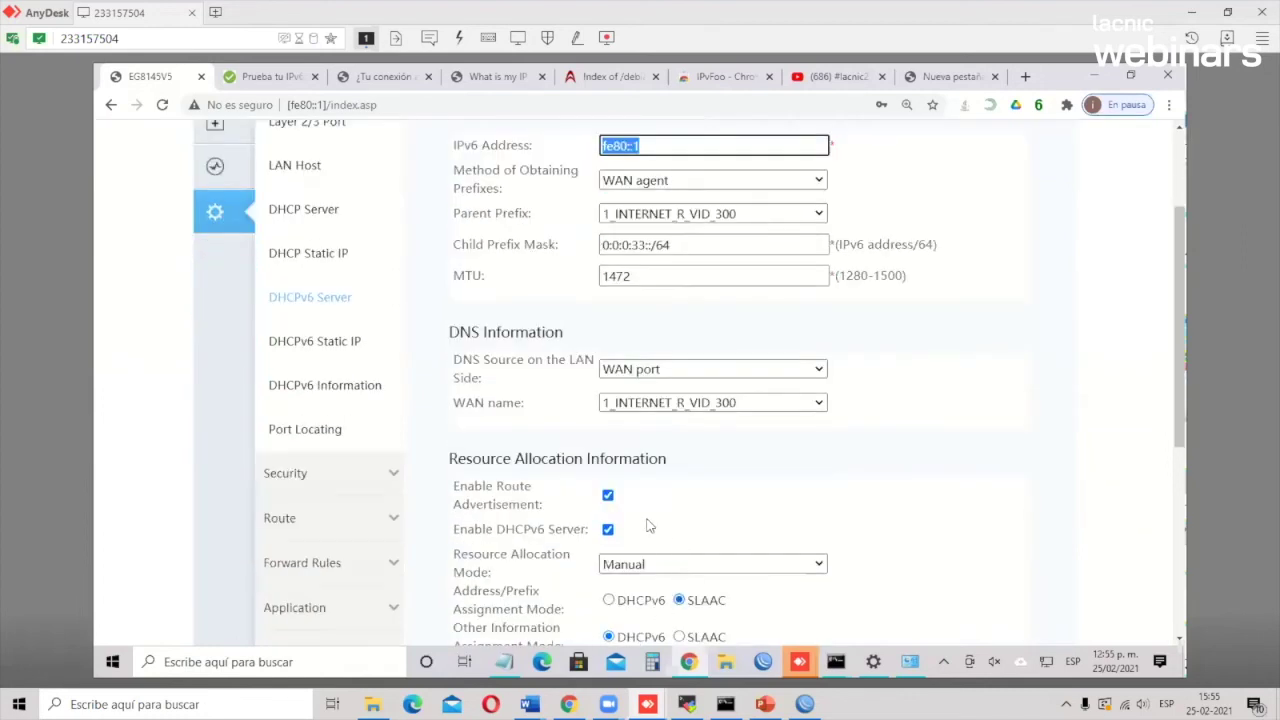
scroll(650, 525, "down", 2)
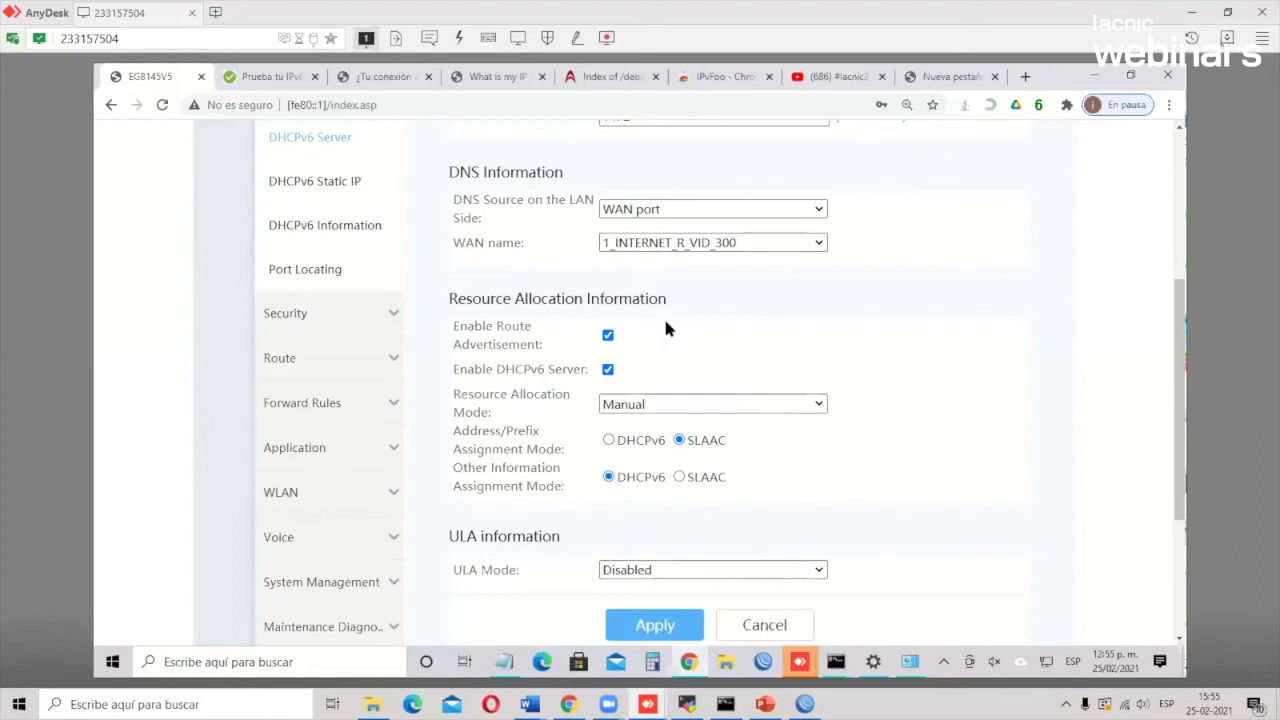
scroll(668, 328, "up", 3)
scroll(668, 328, "up", 3)
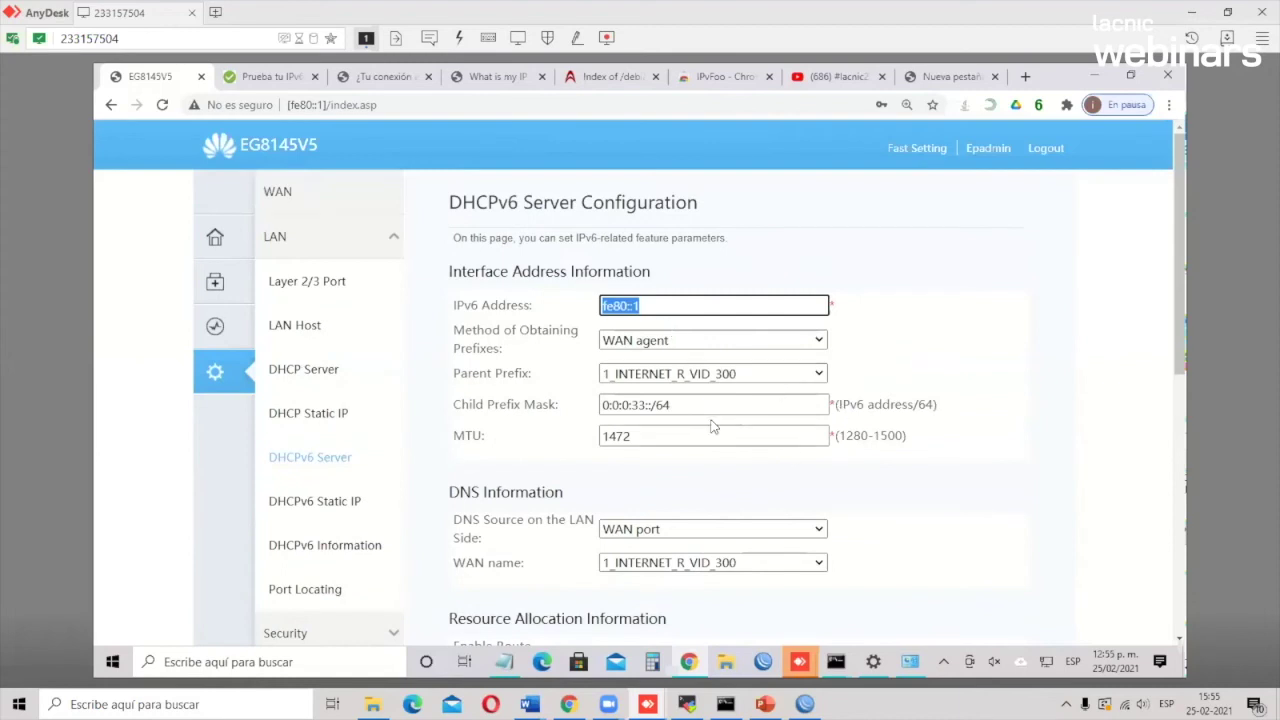
Bring up the remote Command Prompt window, move it clear of the page's edge and erase the unfinished ping command
left_click(836, 661)
left_click(924, 608)
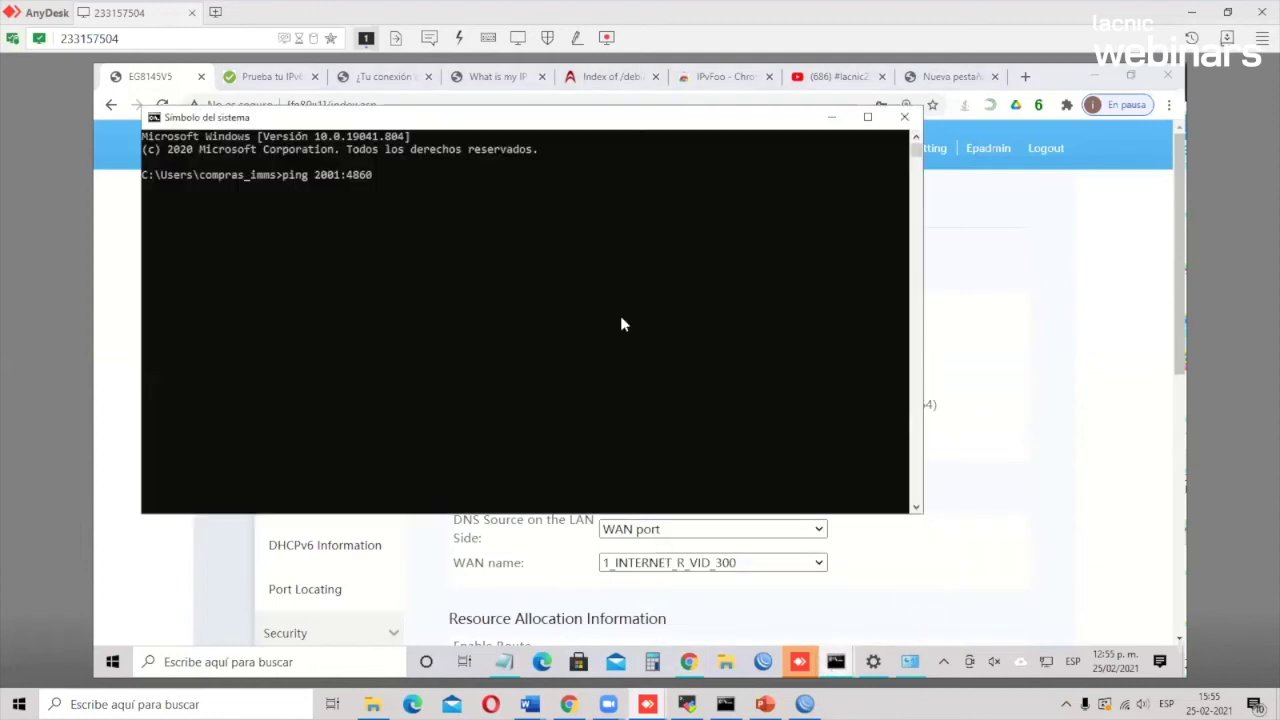
left_click_drag(616, 128, 695, 140)
key("BackSpace")
key("BackSpace")
key("BackSpace")
key("BackSpace")
key("BackSpace")
key("BackSpace")
key("BackSpace")
key("BackSpace")
key("BackSpace")
key("BackSpace")
key("BackSpace")
key("BackSpace")
key("BackSpace")
key("BackSpace")
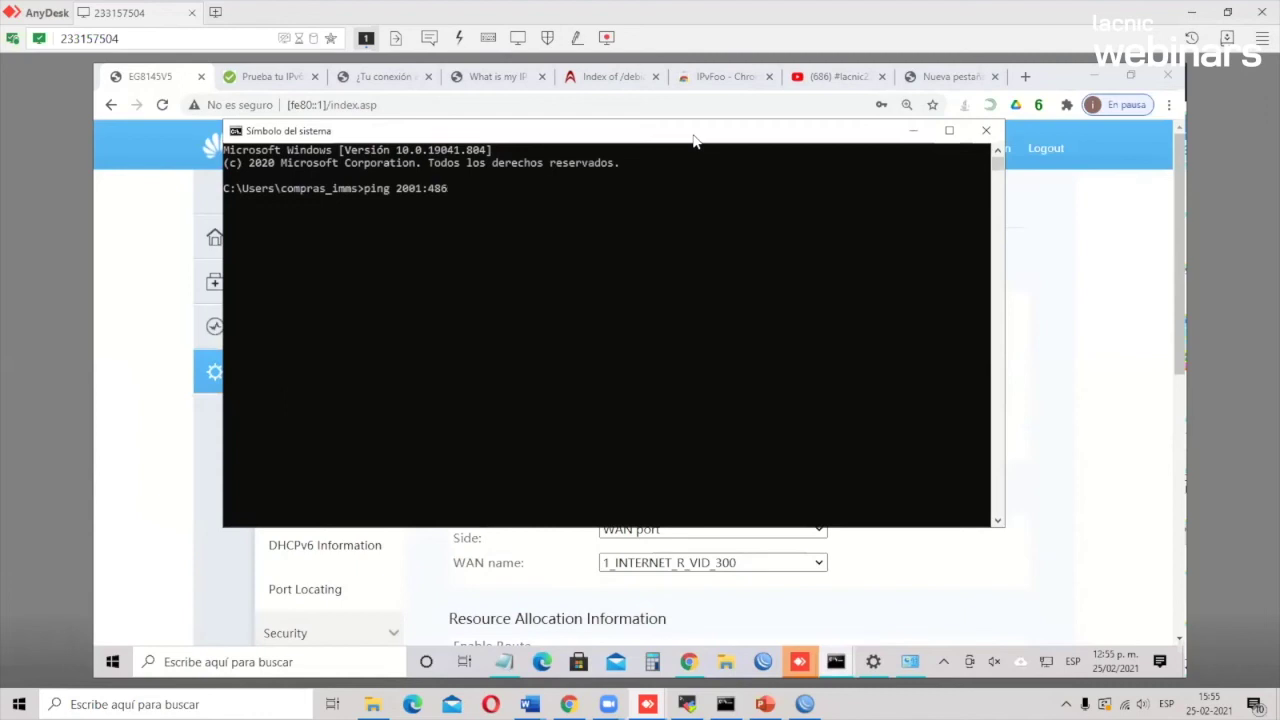
Run ipconfig /all and examine the Ethernet adapter's IPv6 addresses, default gateway and DNS servers
type("ip")
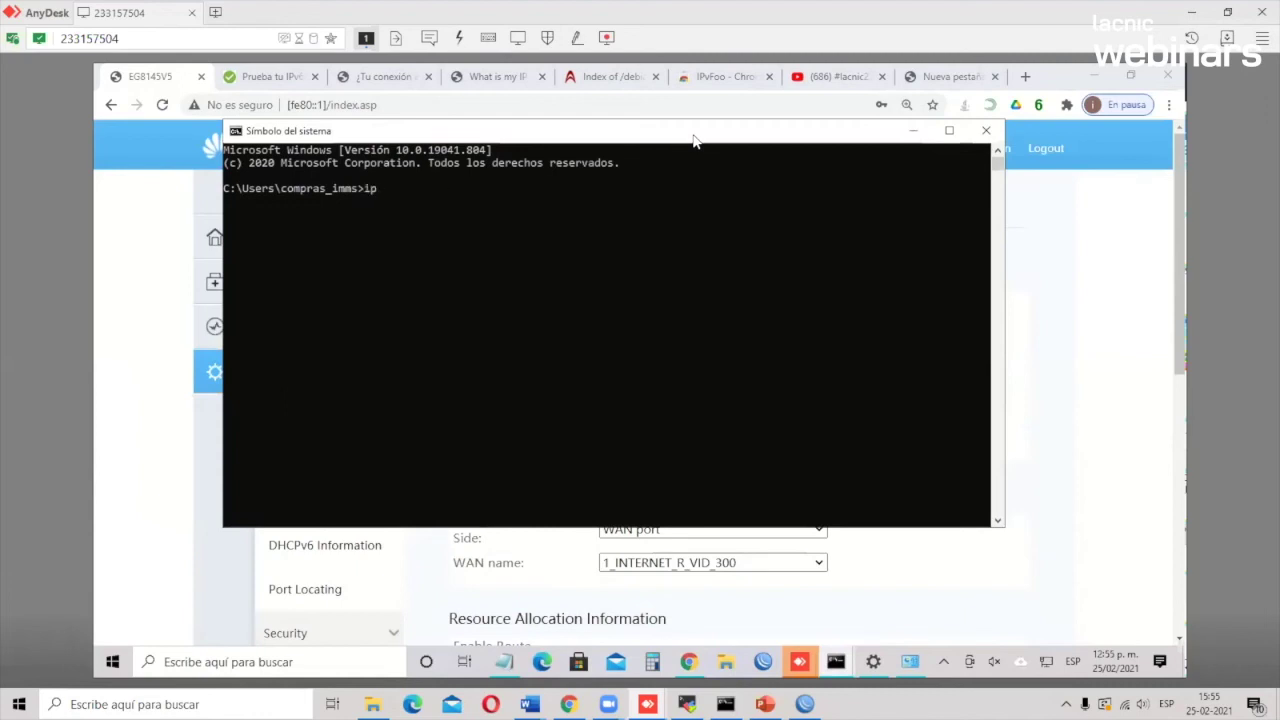
type("config /all")
key("Return")
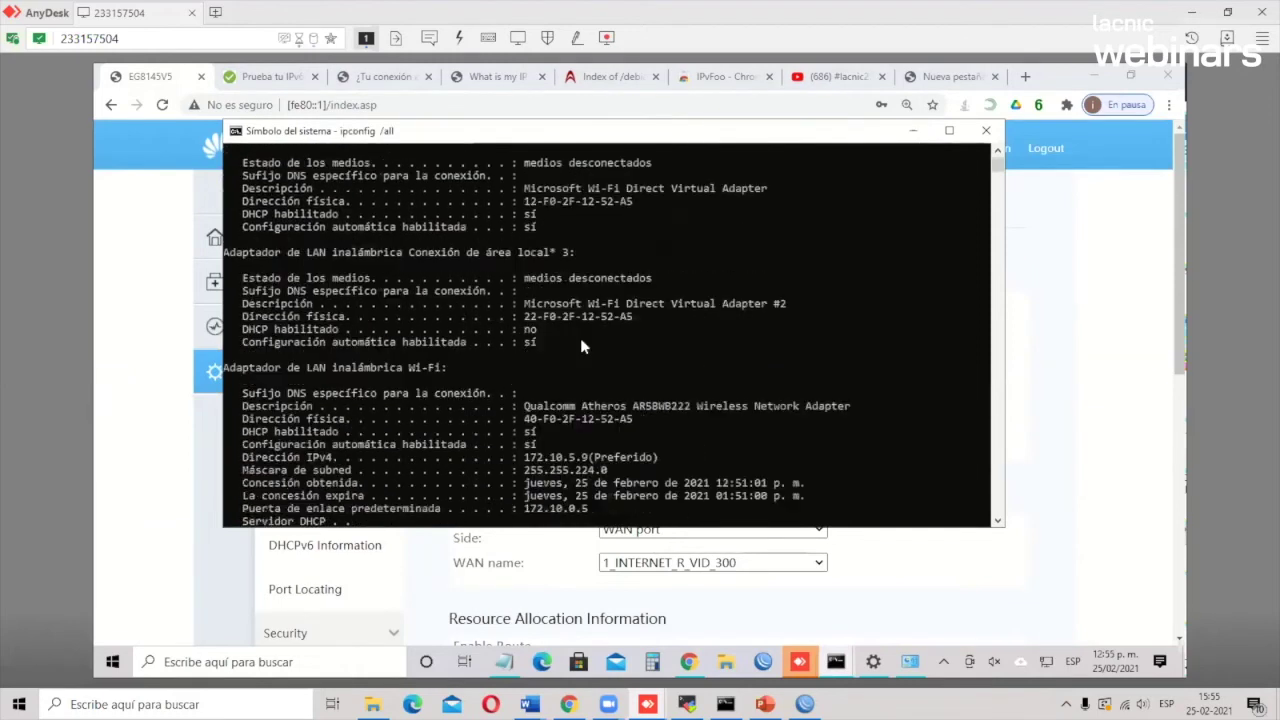
scroll(580, 340, "up", 9)
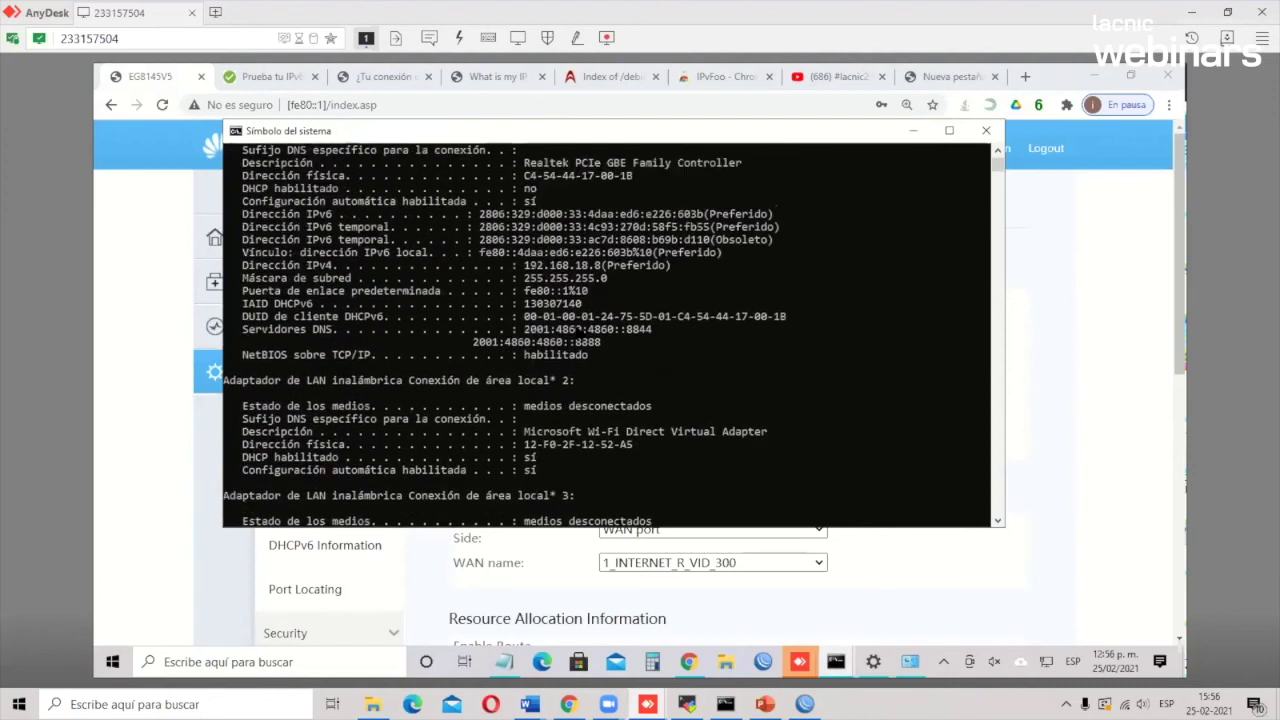
scroll(578, 330, "up", 1)
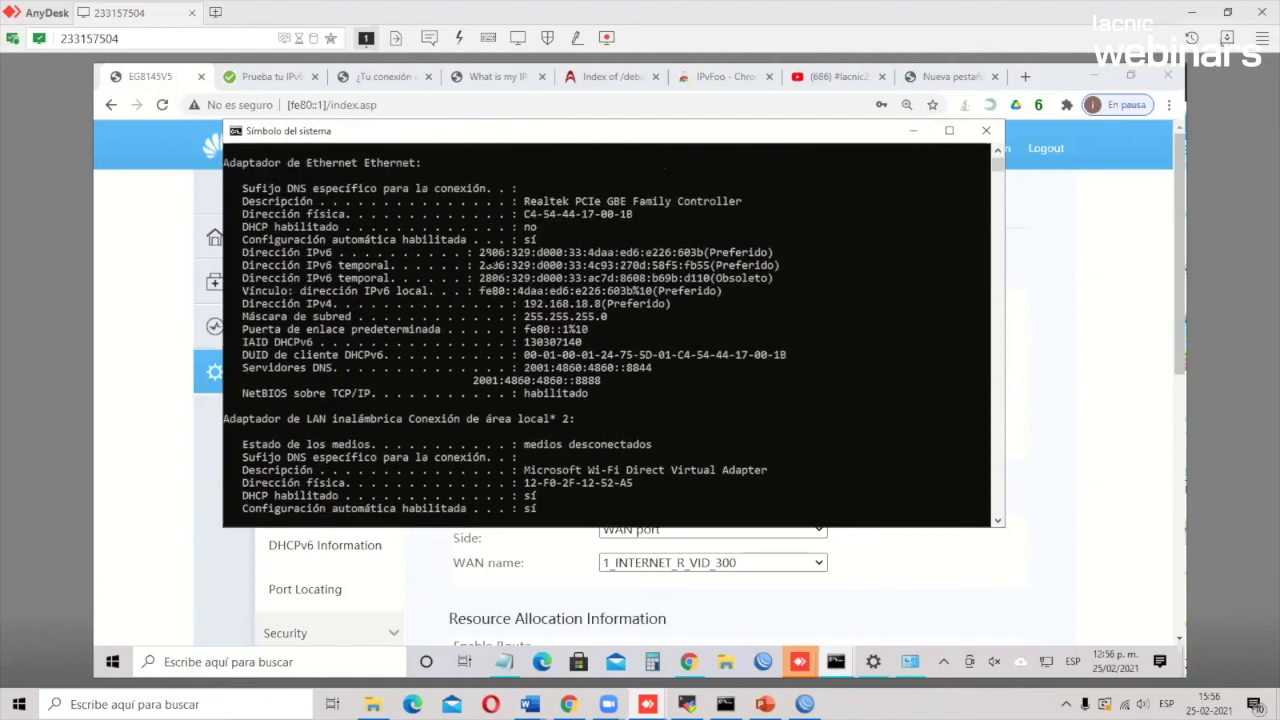
Highlight the Ethernet adapter's IPv6 prefix, interface identifier, default gateway and second DNS server in the ipconfig output, and clear the selection
left_click_drag(481, 252, 577, 259)
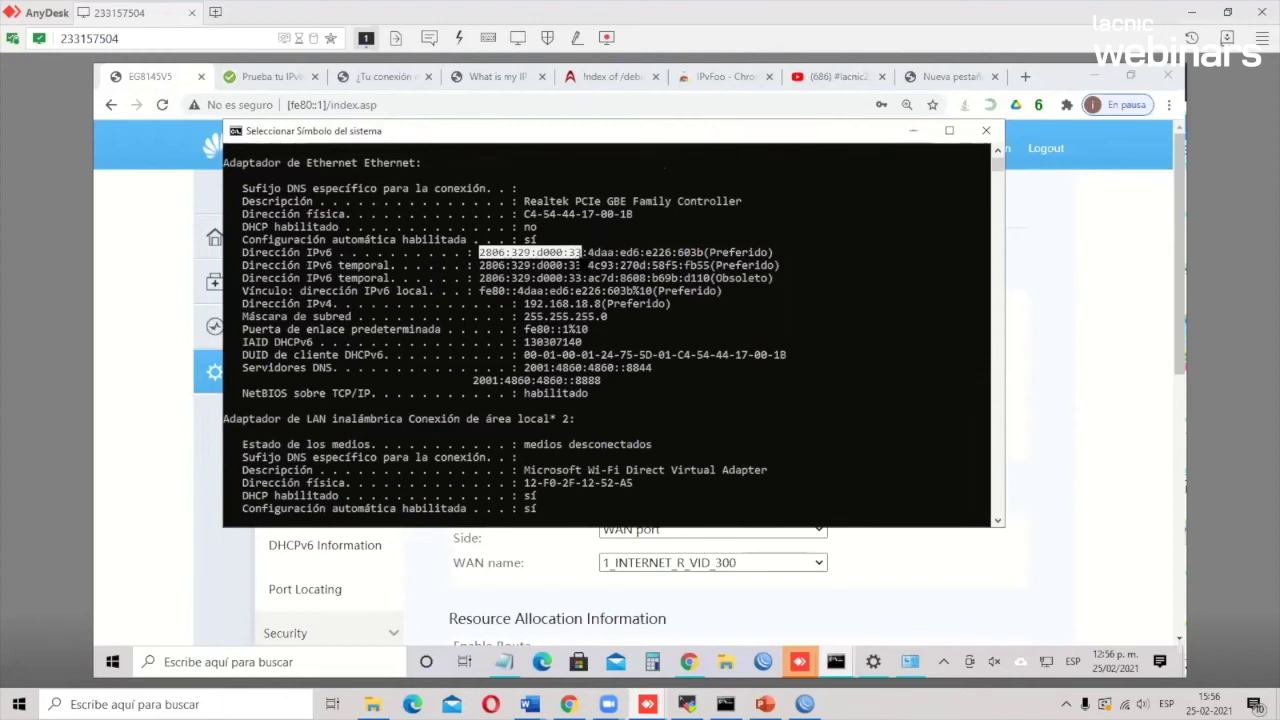
left_click_drag(588, 253, 709, 253)
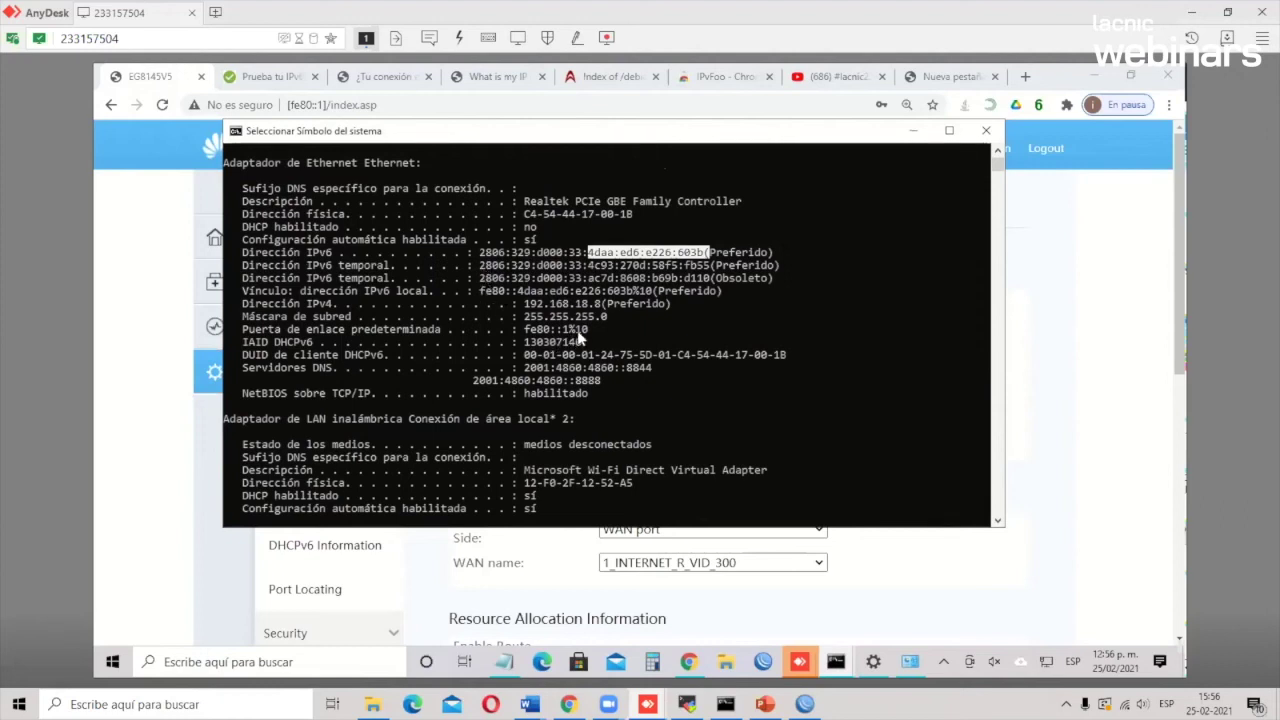
left_click_drag(594, 331, 518, 333)
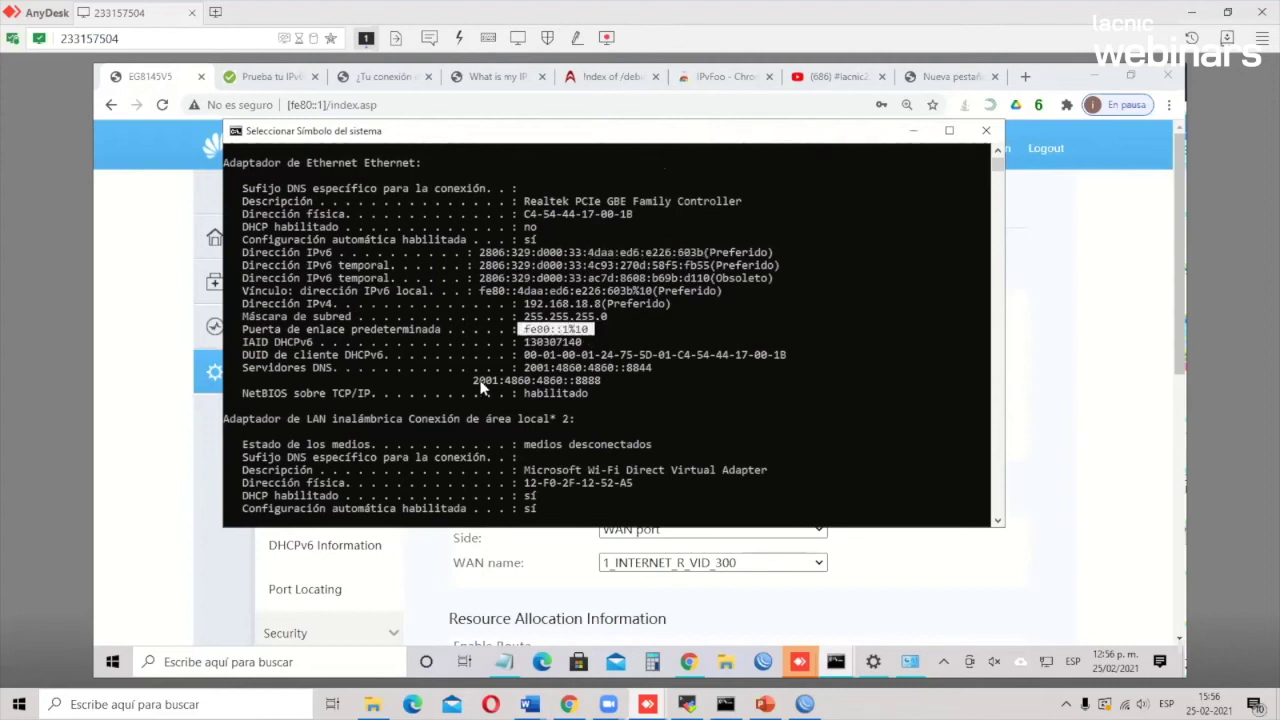
left_click_drag(474, 380, 601, 384)
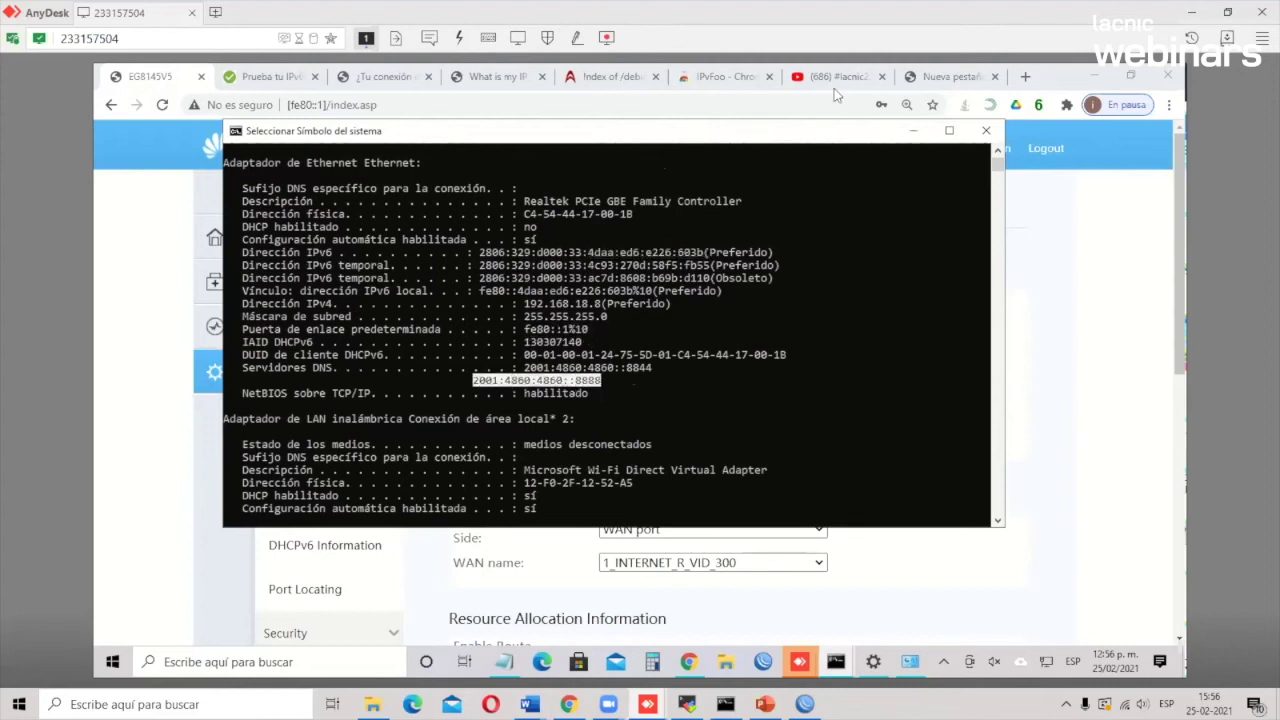
right_click(686, 297)
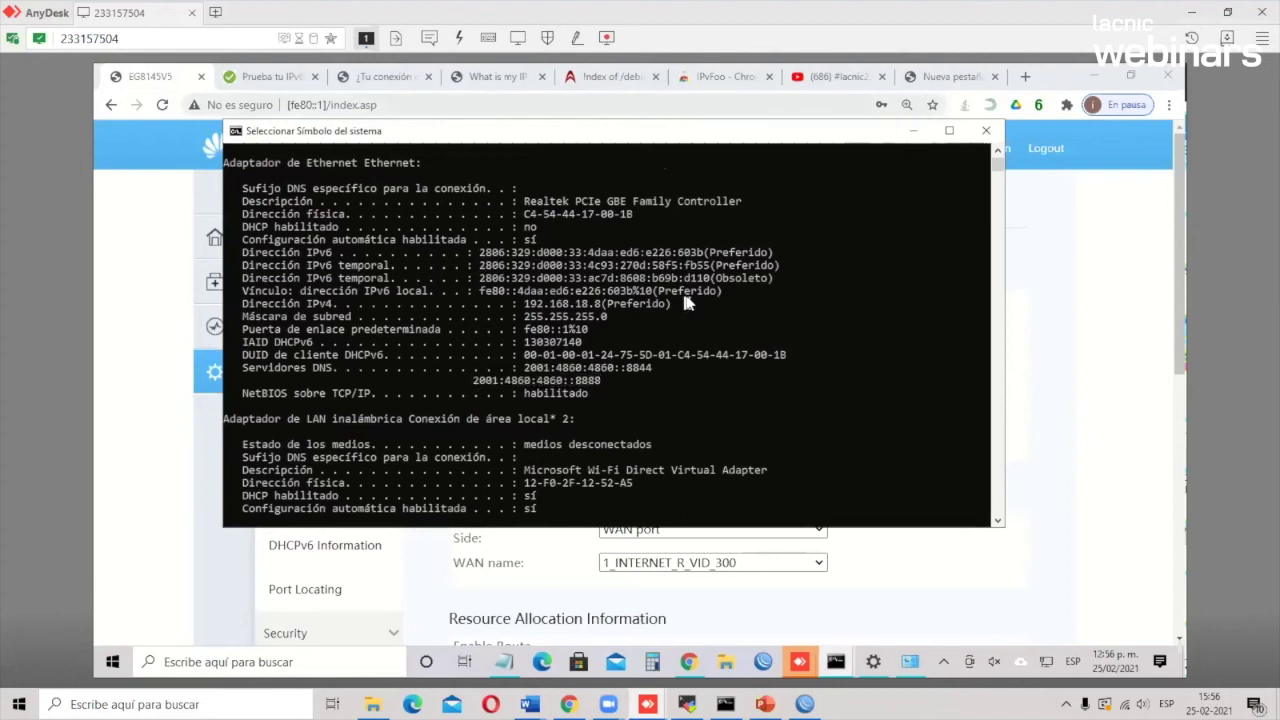
Check the continuous ping to 2001:4860:4860::8888 in the other Command Prompt window and minimize both prompt windows
key("Up")
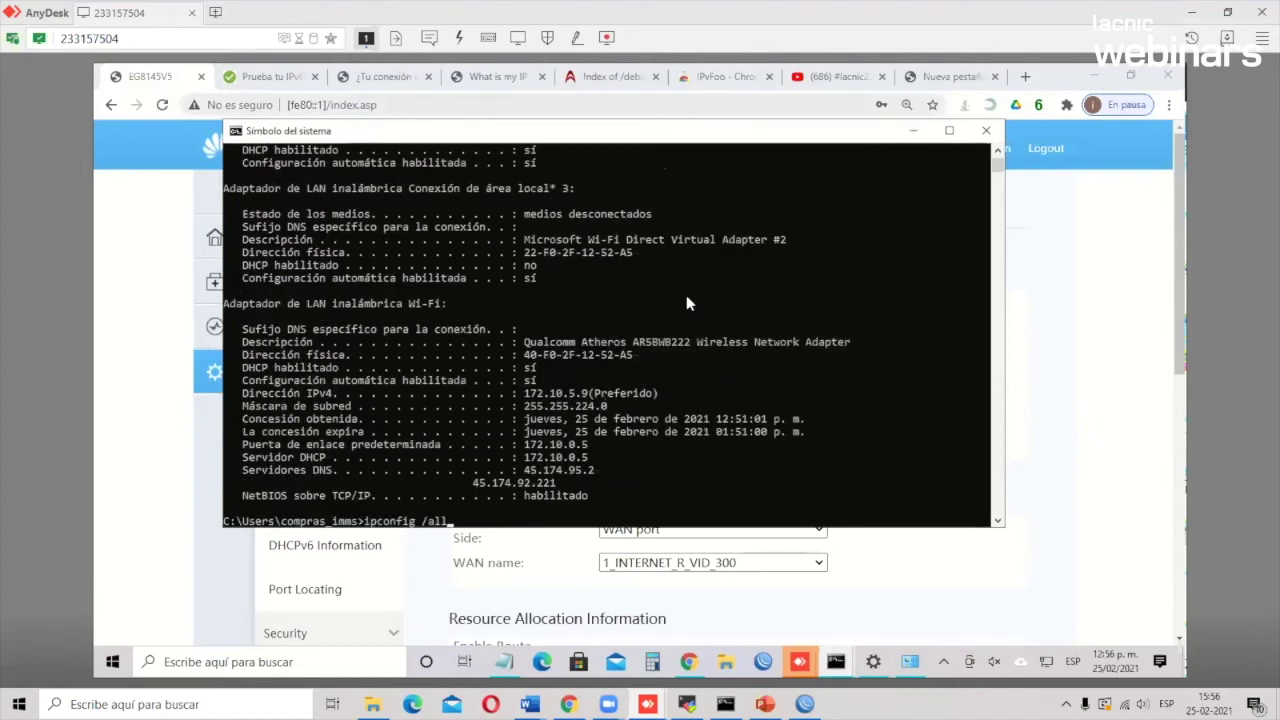
left_click(836, 661)
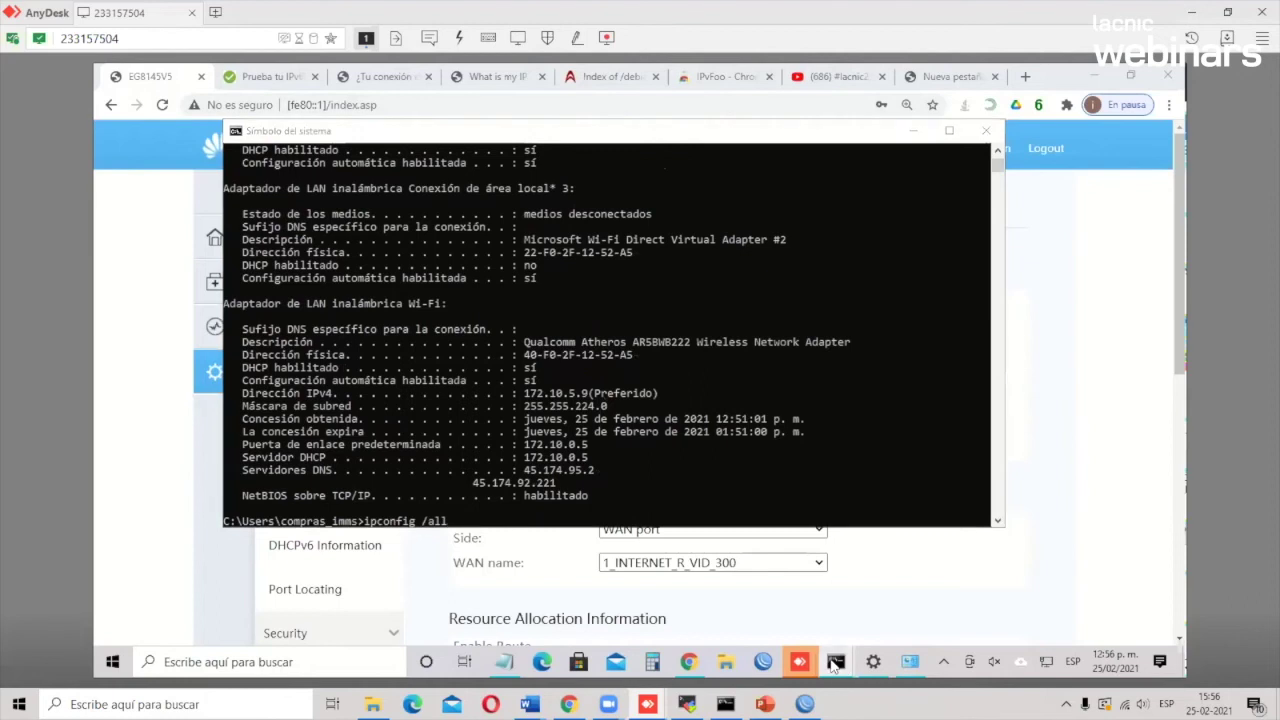
left_click(766, 607)
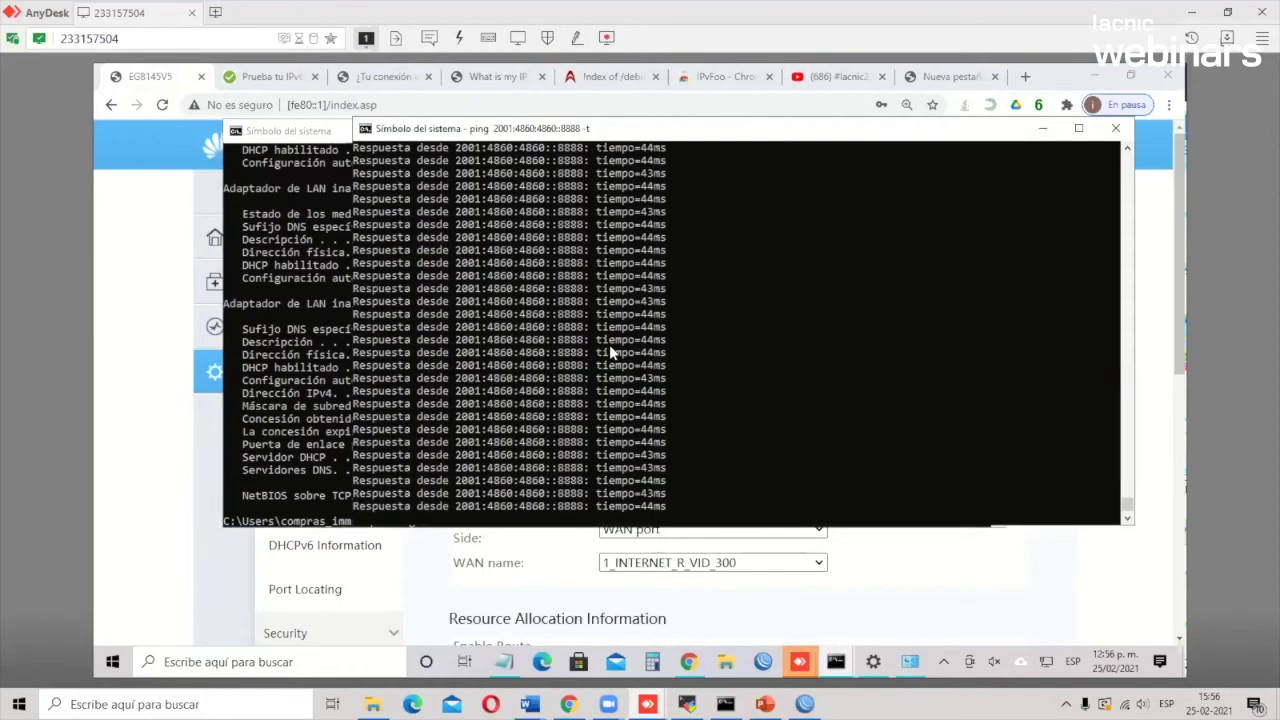
key("alt+Tab")
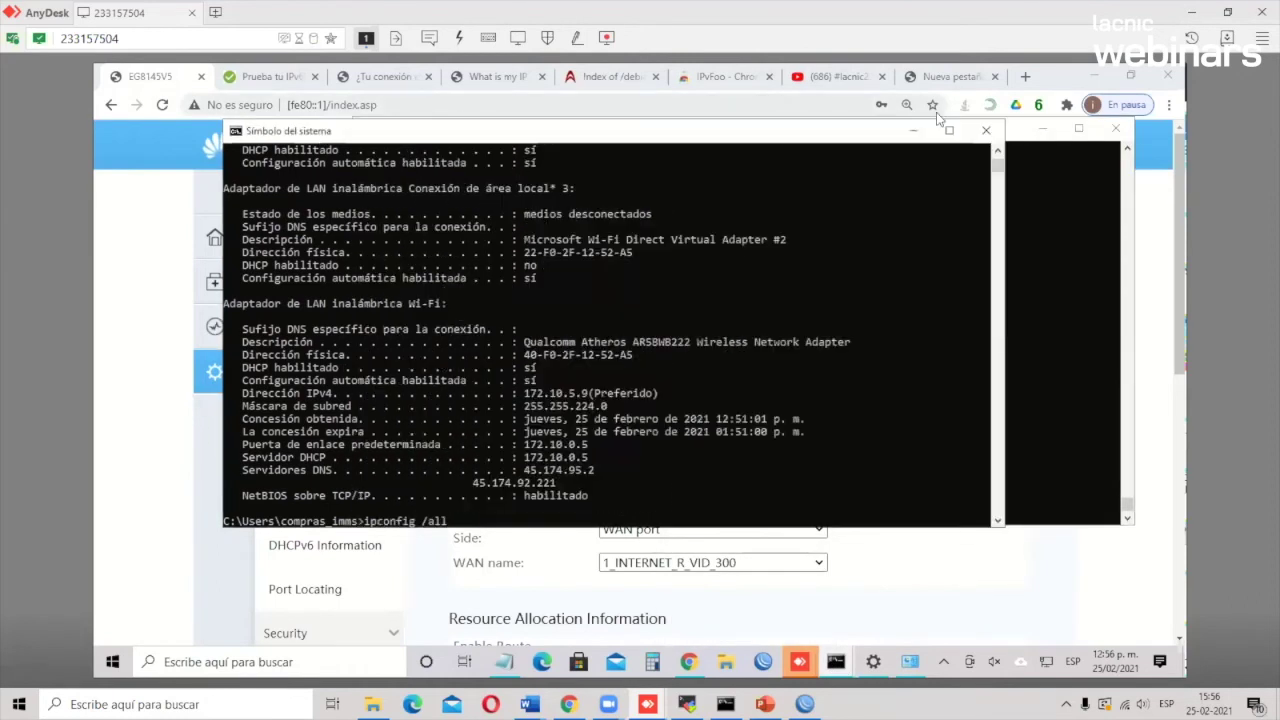
left_click(913, 130)
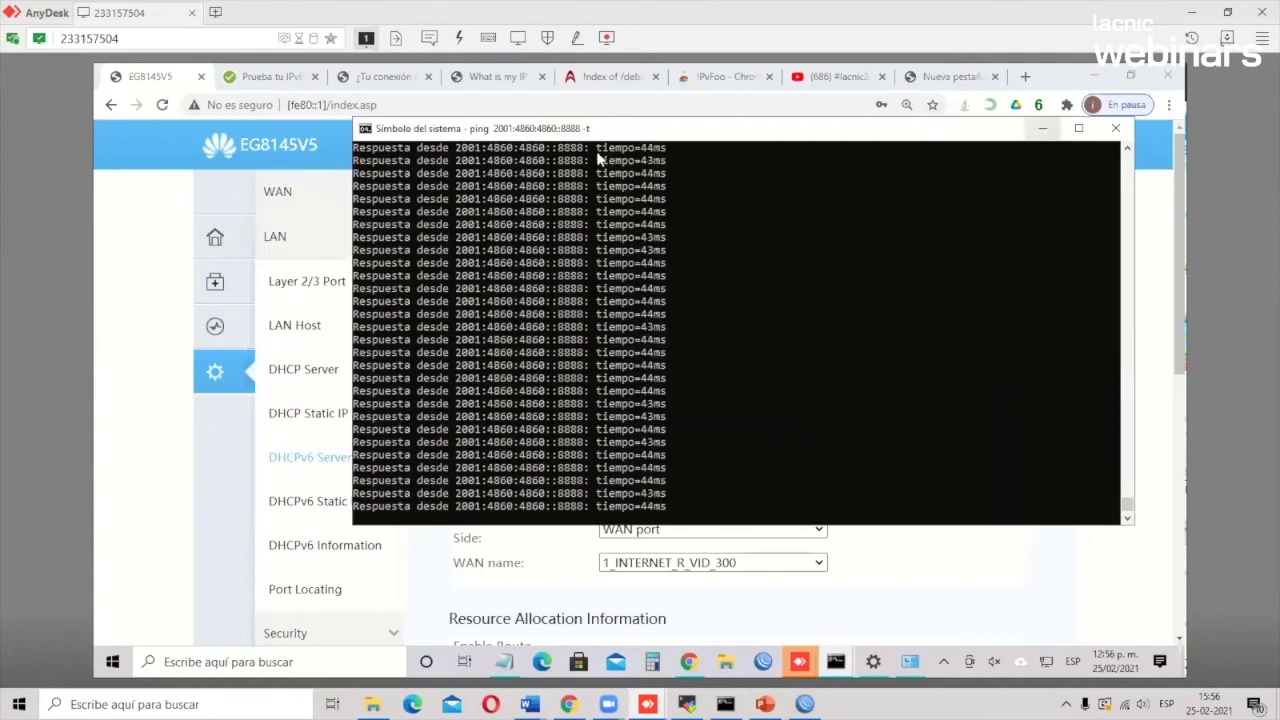
left_click(1043, 129)
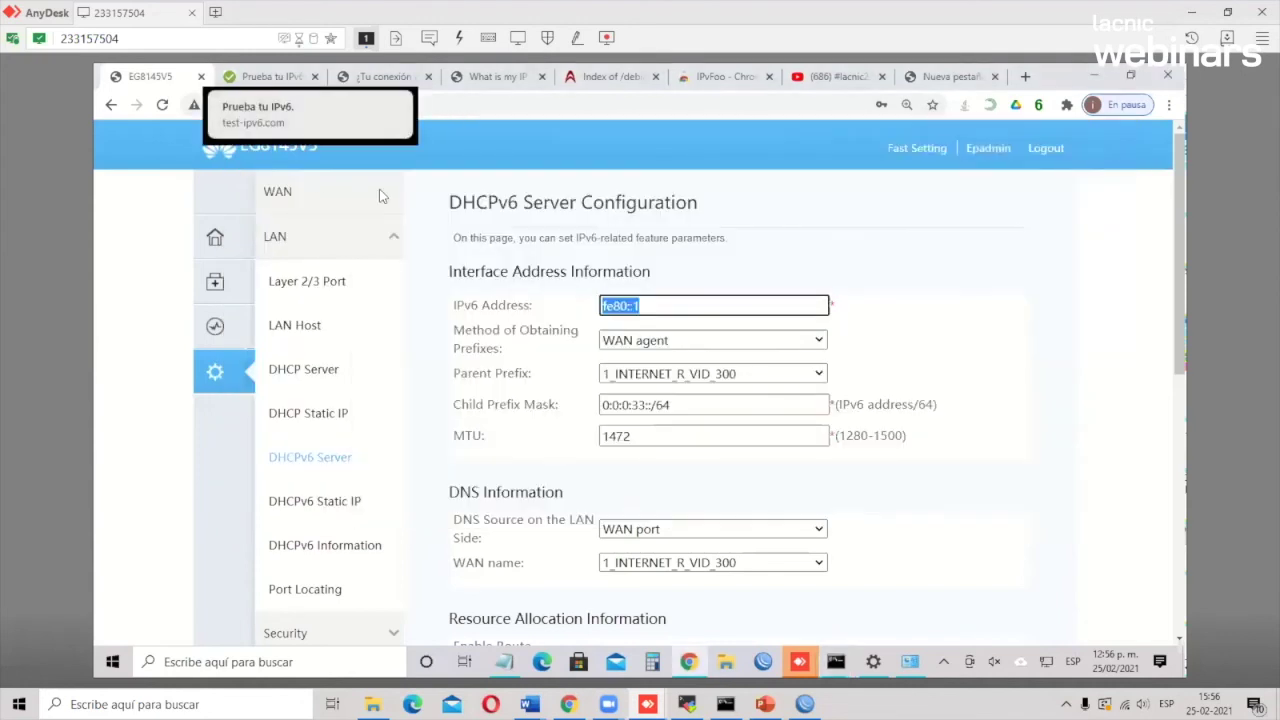
Rerun the connectivity test on test-ipv6.com and highlight the public IPv6 address it reports
left_click(285, 77)
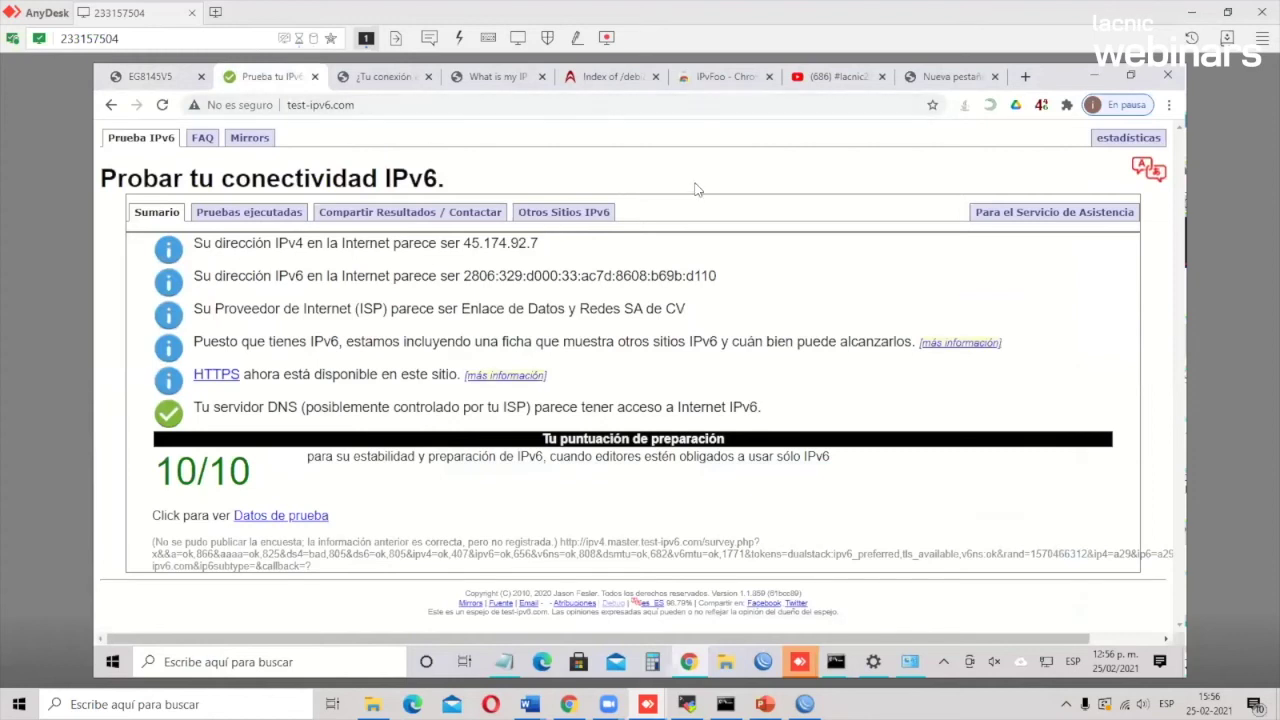
key("F5")
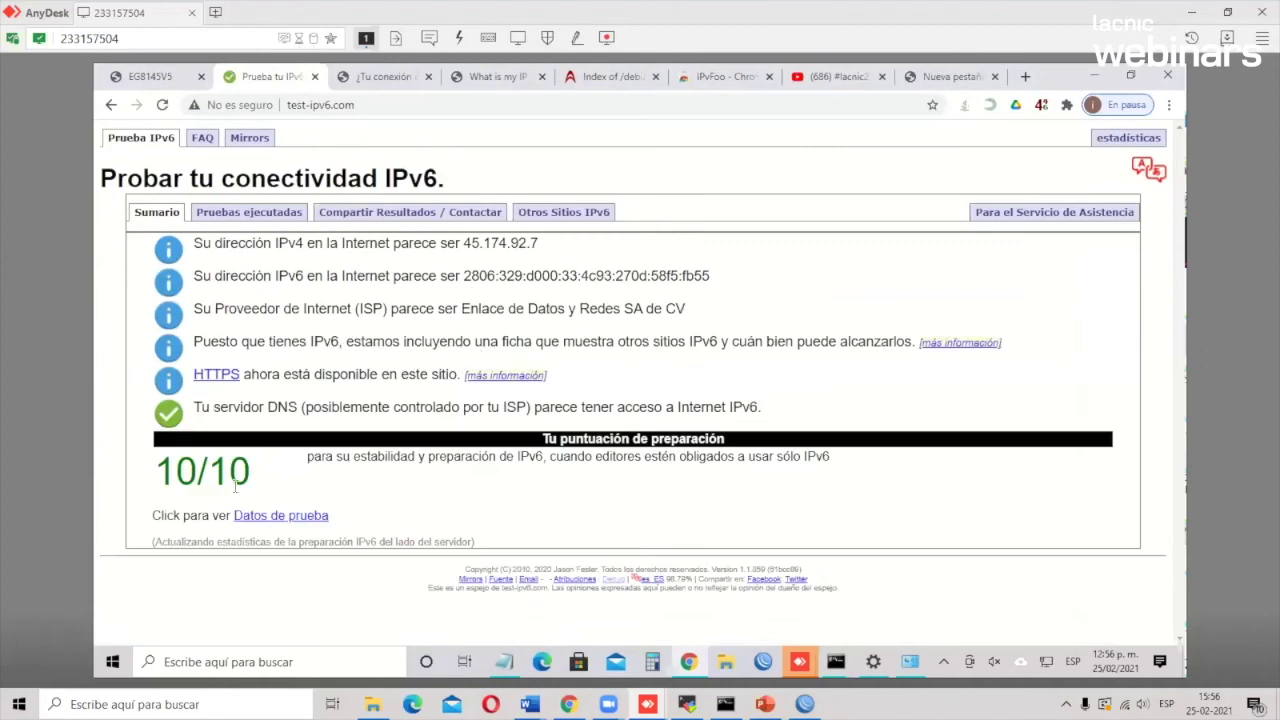
left_click_drag(465, 275, 720, 278)
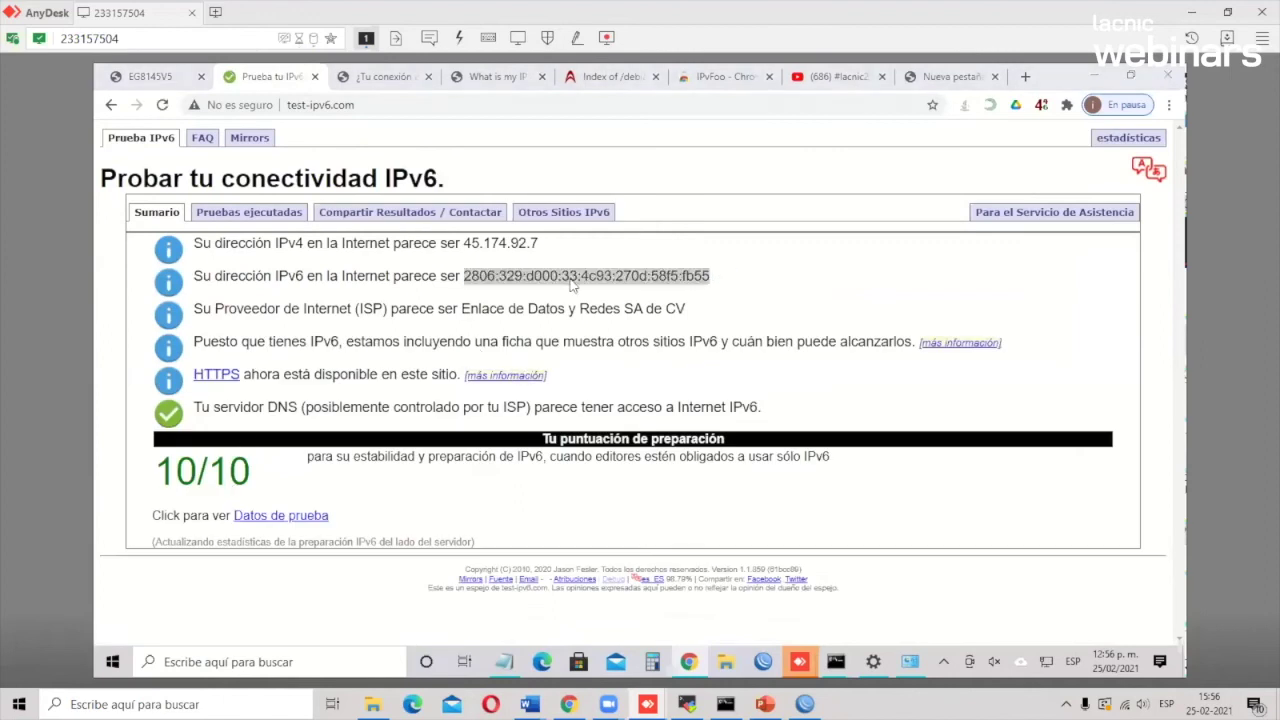
Check the results on ipv6test.google.com and whatismyv6.com, dismissing the Avast alerts and consulting the Notepad list of test sites in between
left_click(405, 80)
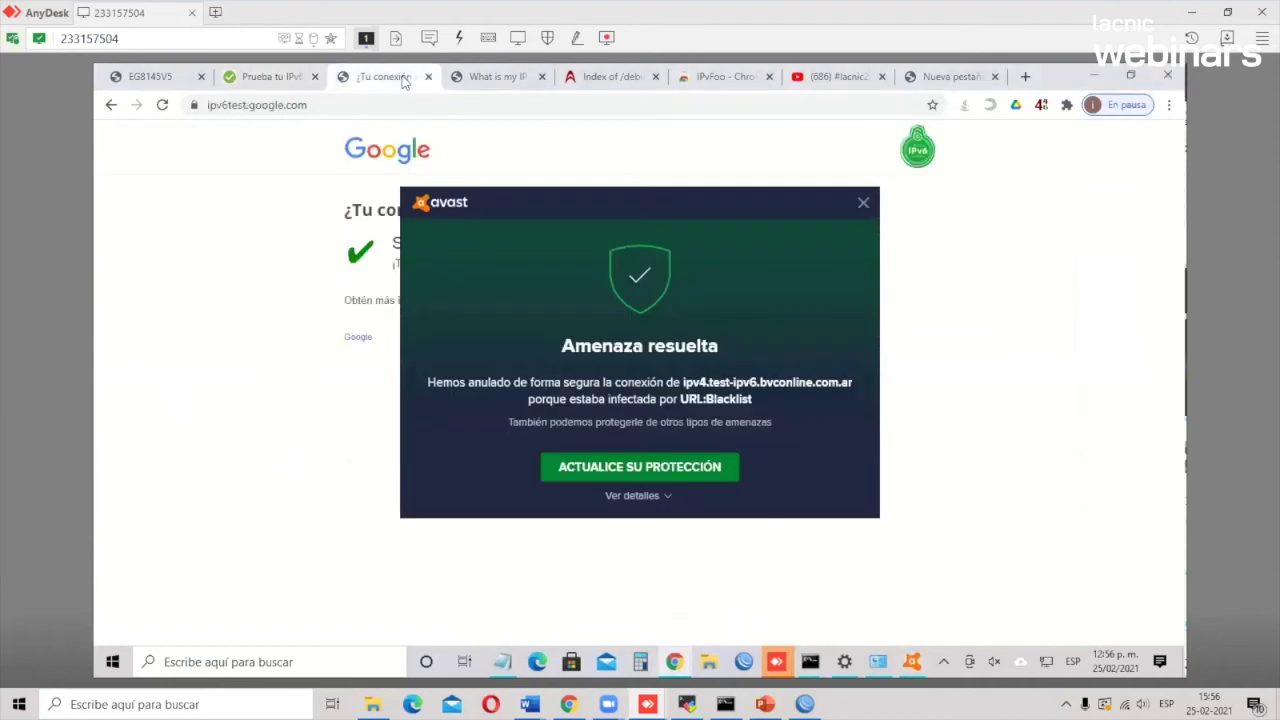
left_click(863, 203)
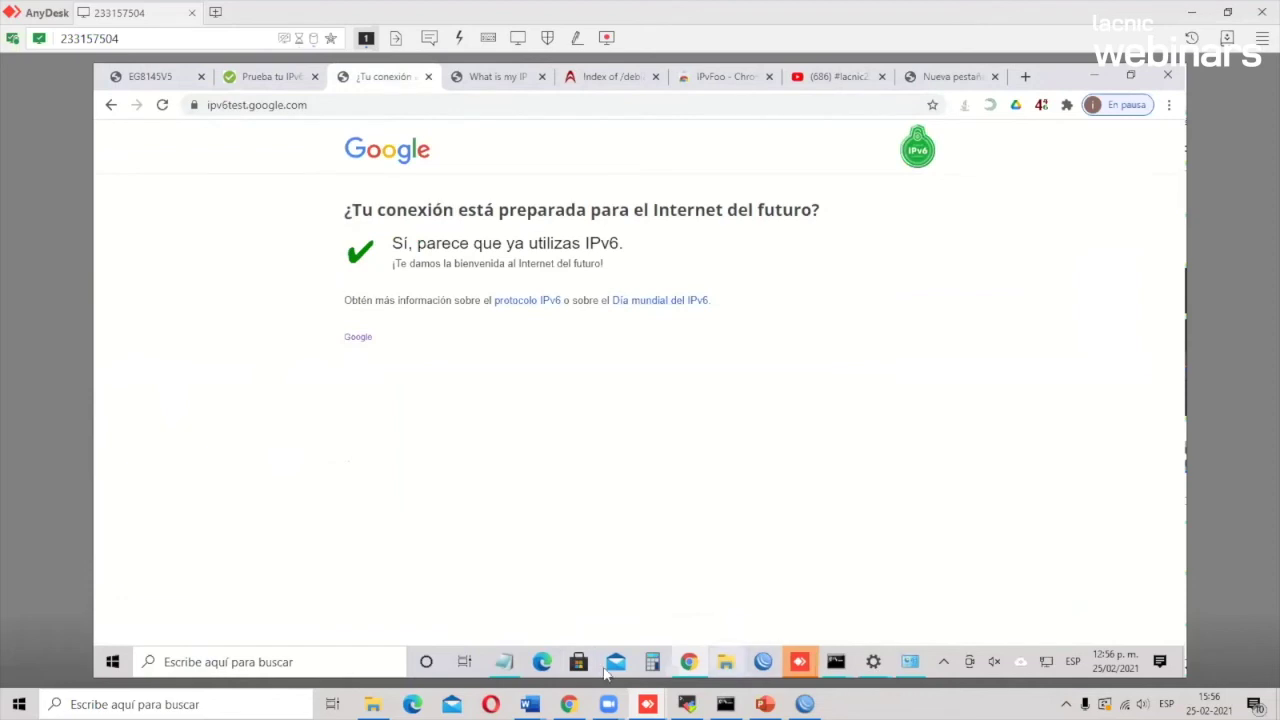
left_click(506, 668)
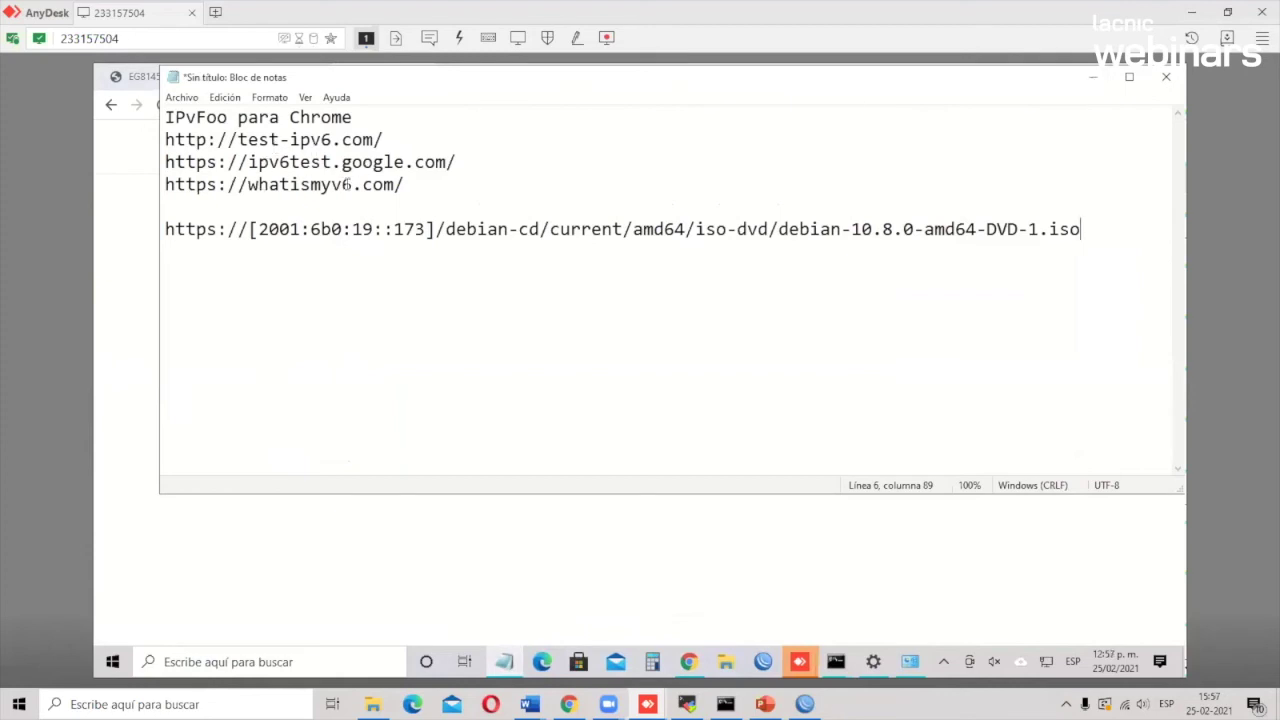
left_click(1096, 80)
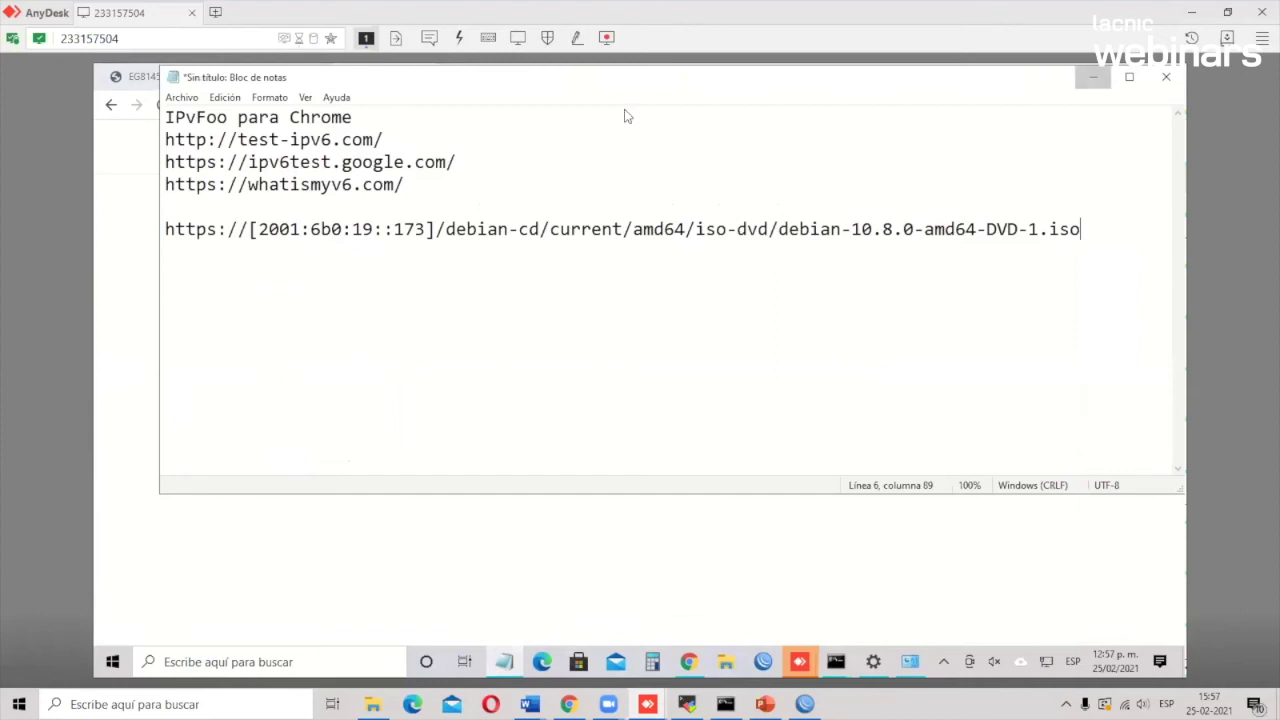
left_click(501, 80)
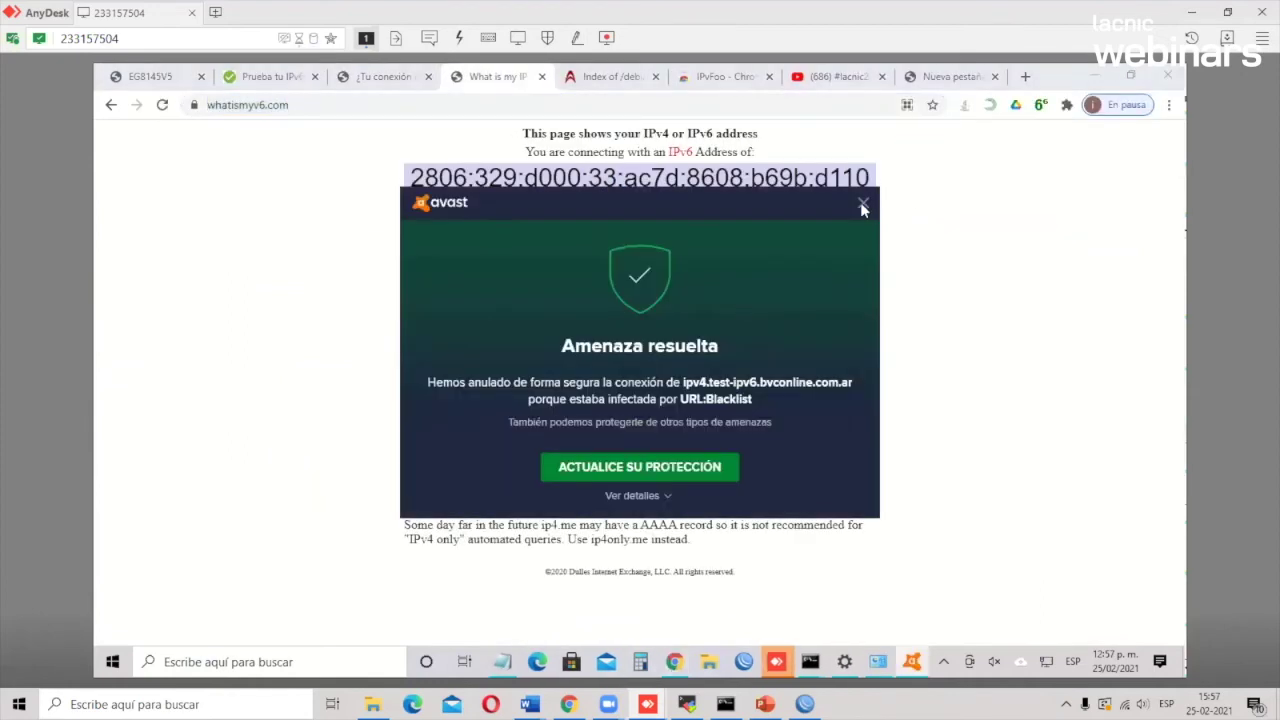
left_click(866, 202)
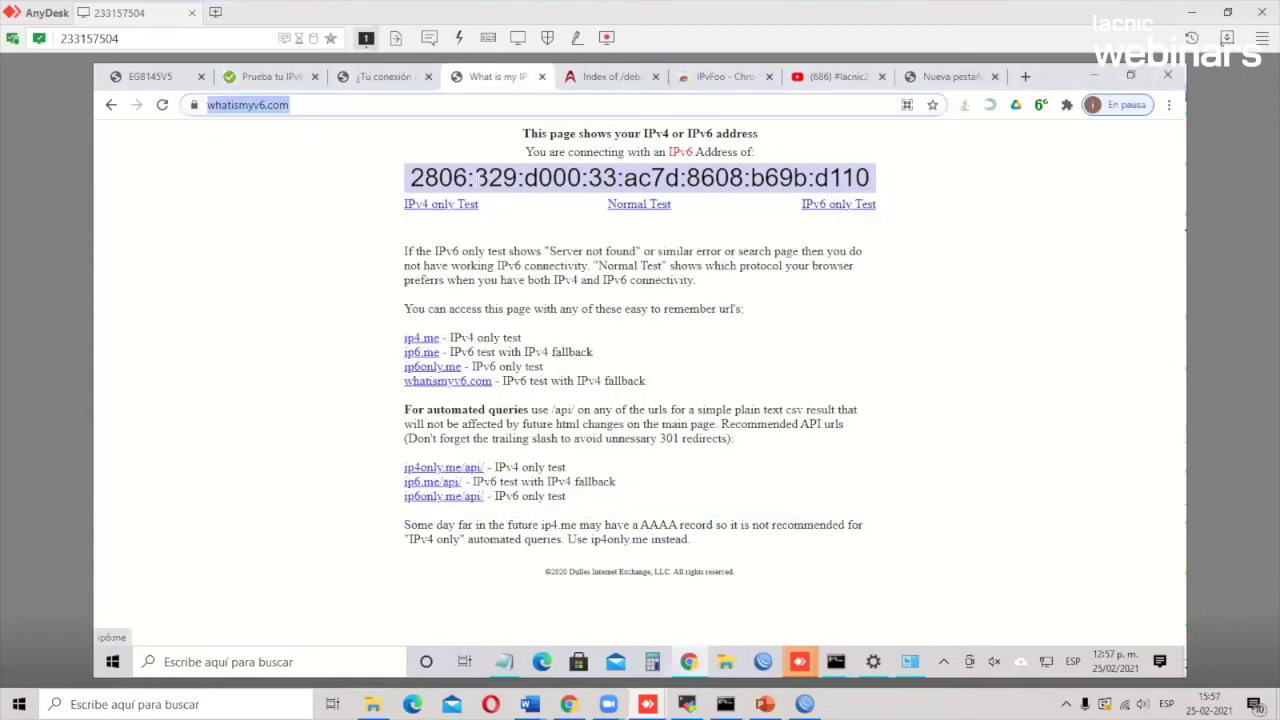
Start downloading debian-10.8.0-amd64-DVD-1.iso from the Debian directory at [2001:6b0:19::173]
left_click(615, 80)
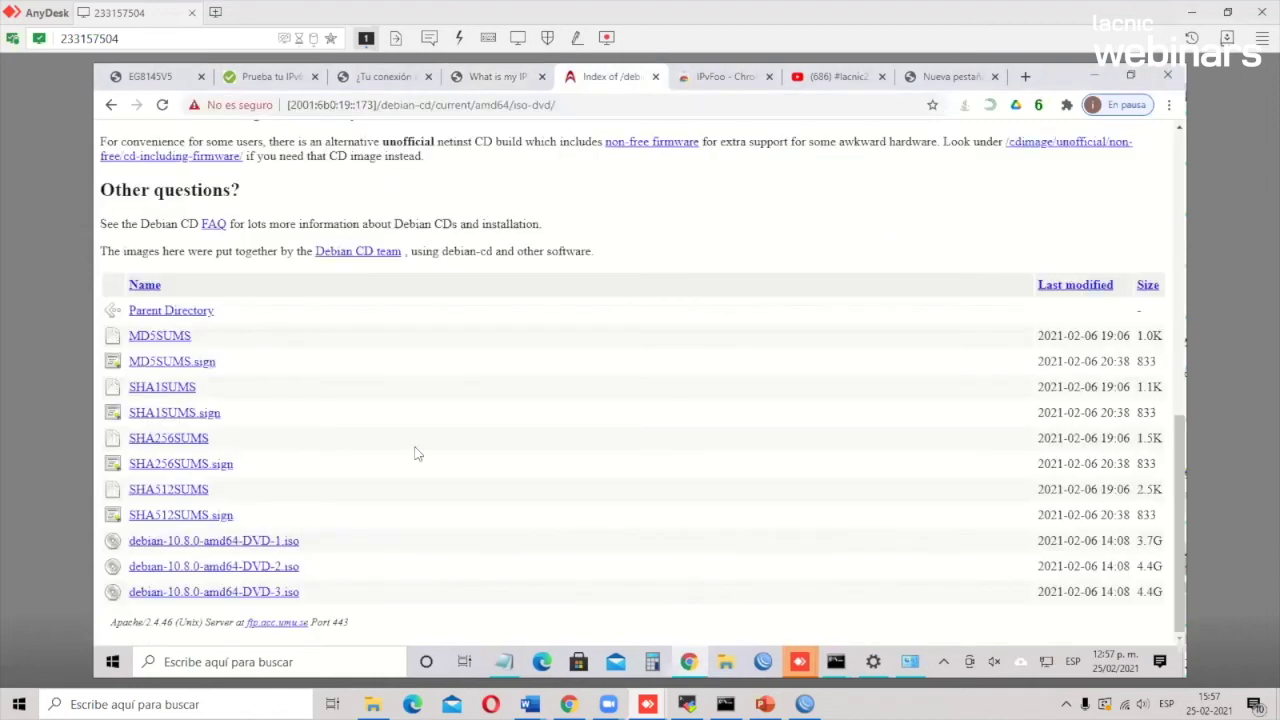
left_click(270, 545)
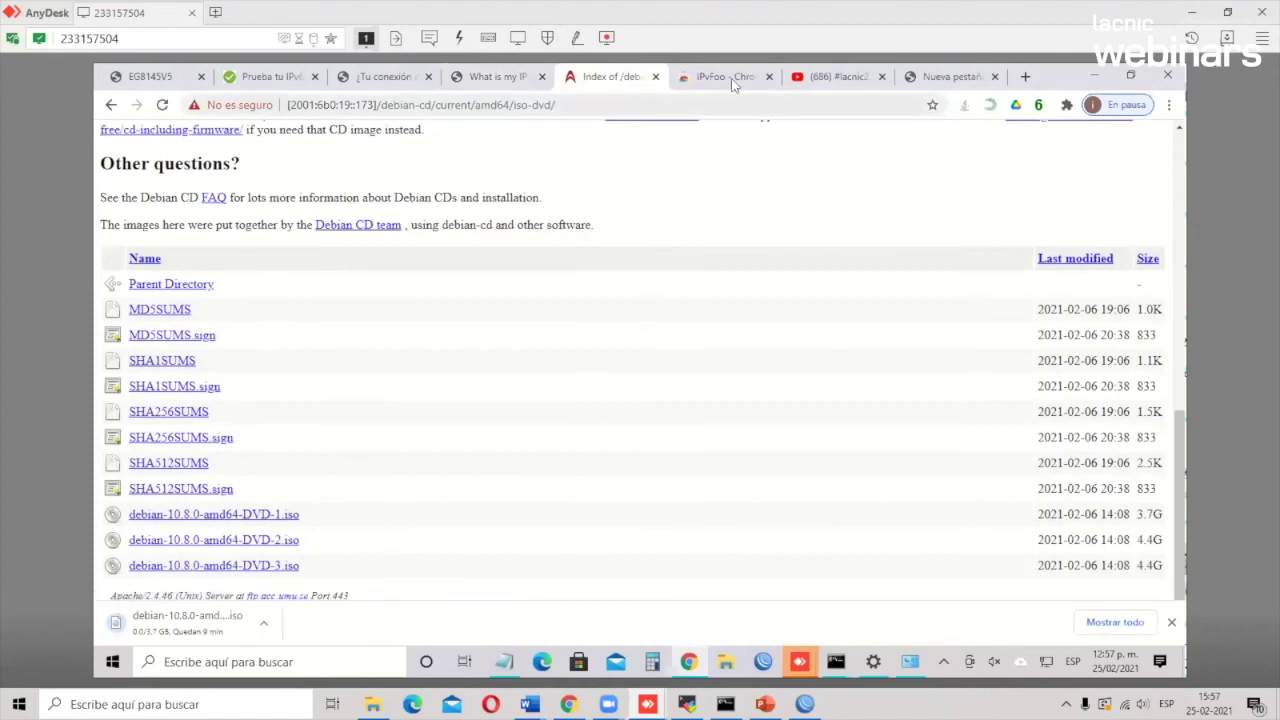
Bring up the IPvFoo extension's web store page and the open YouTube video page
left_click(728, 77)
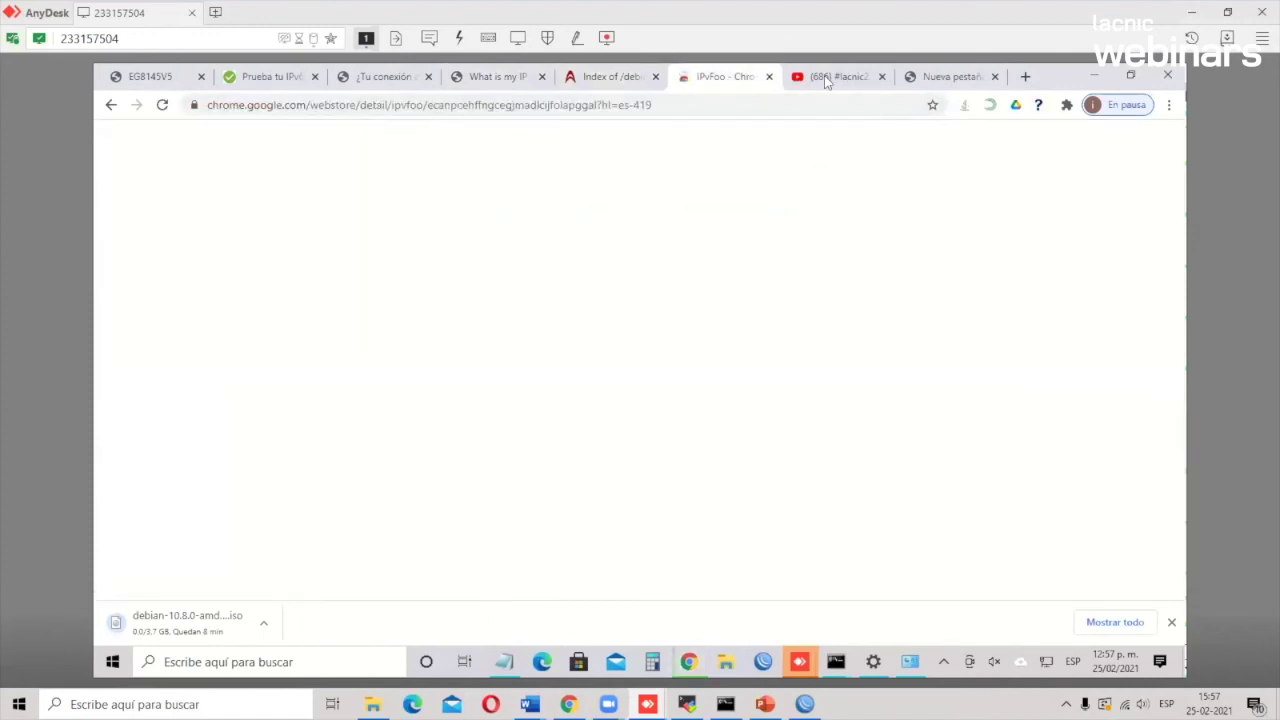
left_click(824, 78)
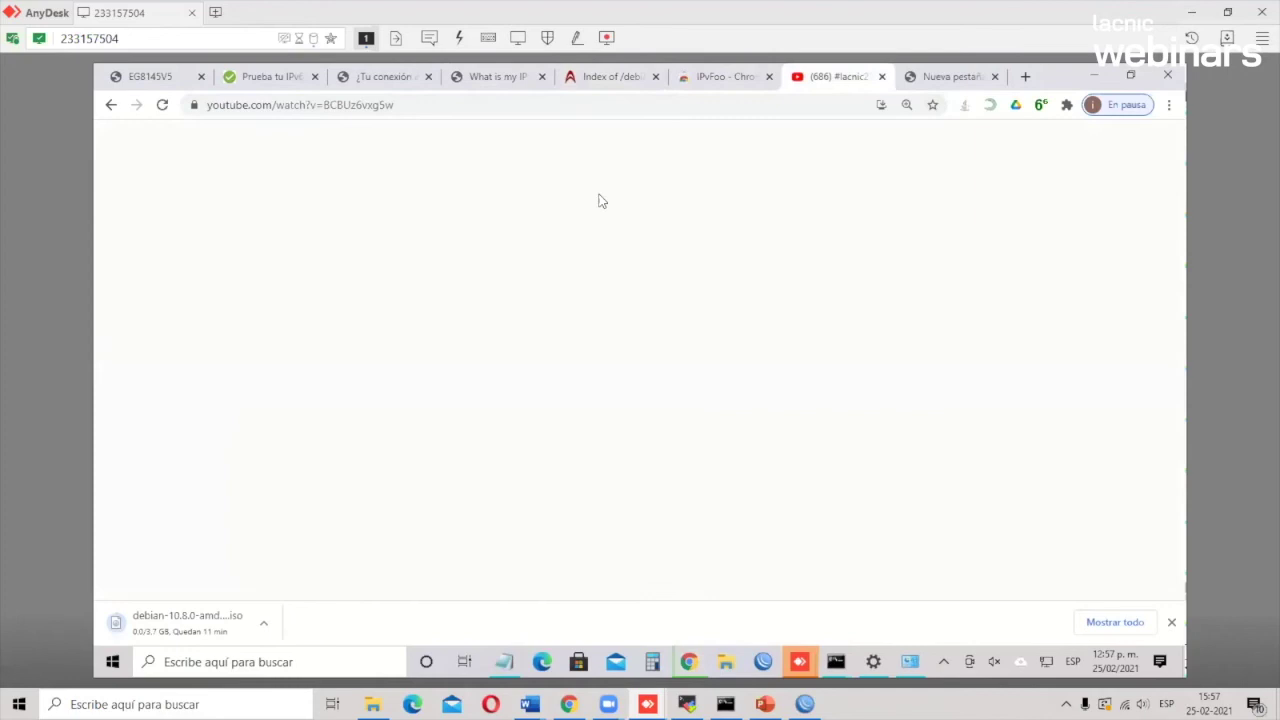